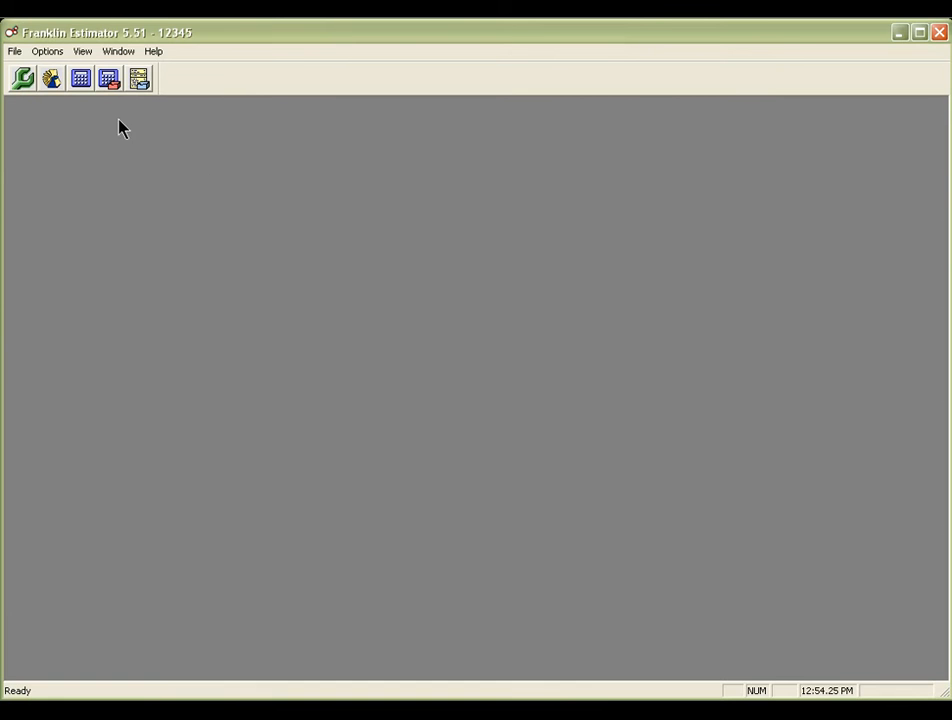
Start a new Flat Sheet estimate and assign Jims Cafe as the customer.
left_click(85, 88)
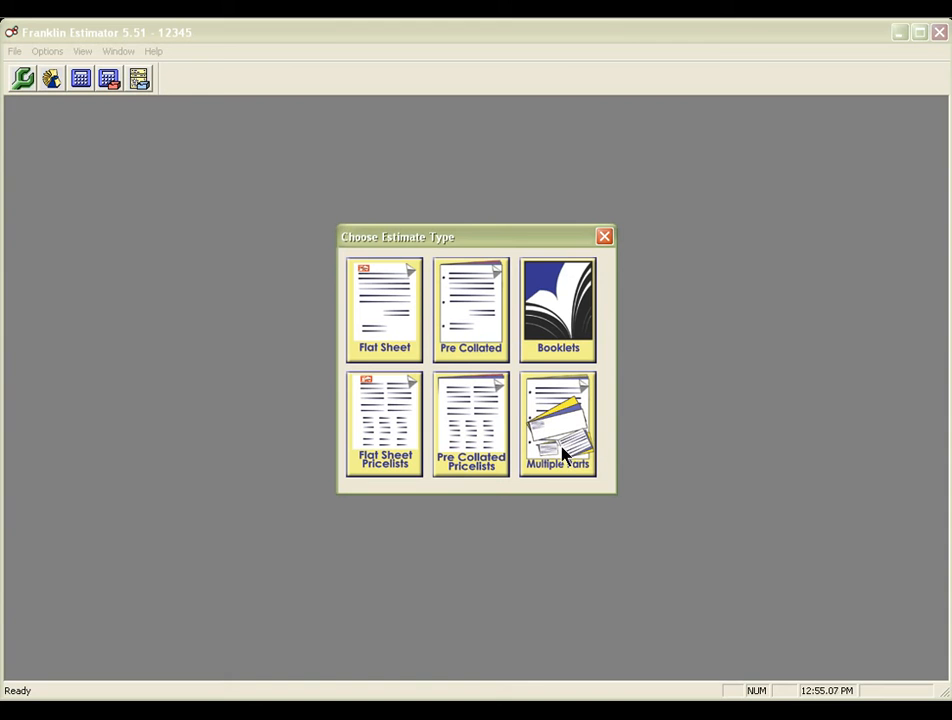
left_click(402, 345)
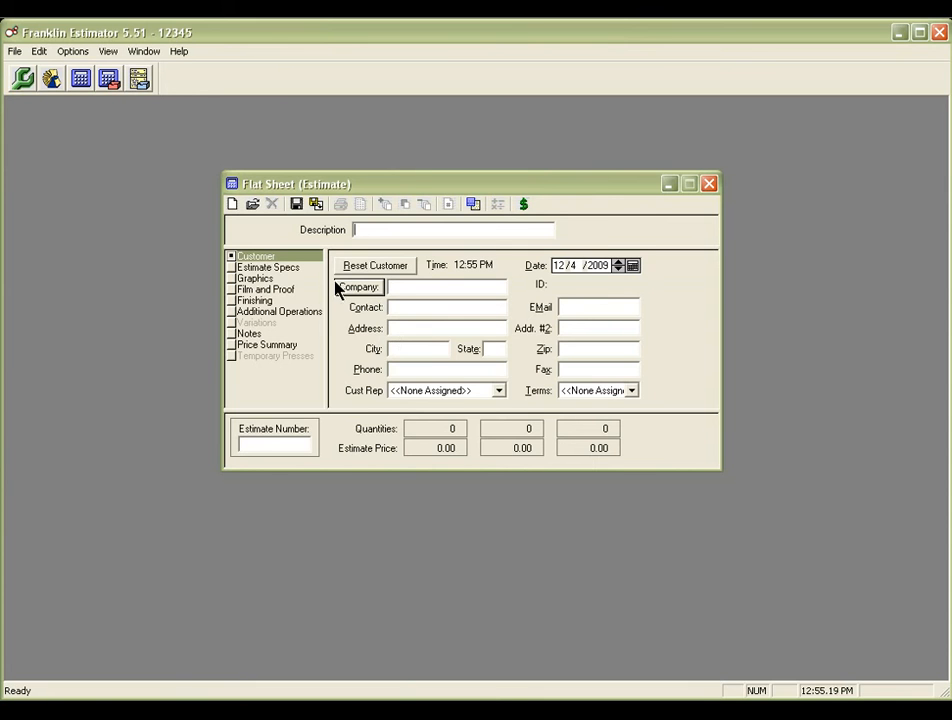
left_click(356, 230)
left_click(362, 290)
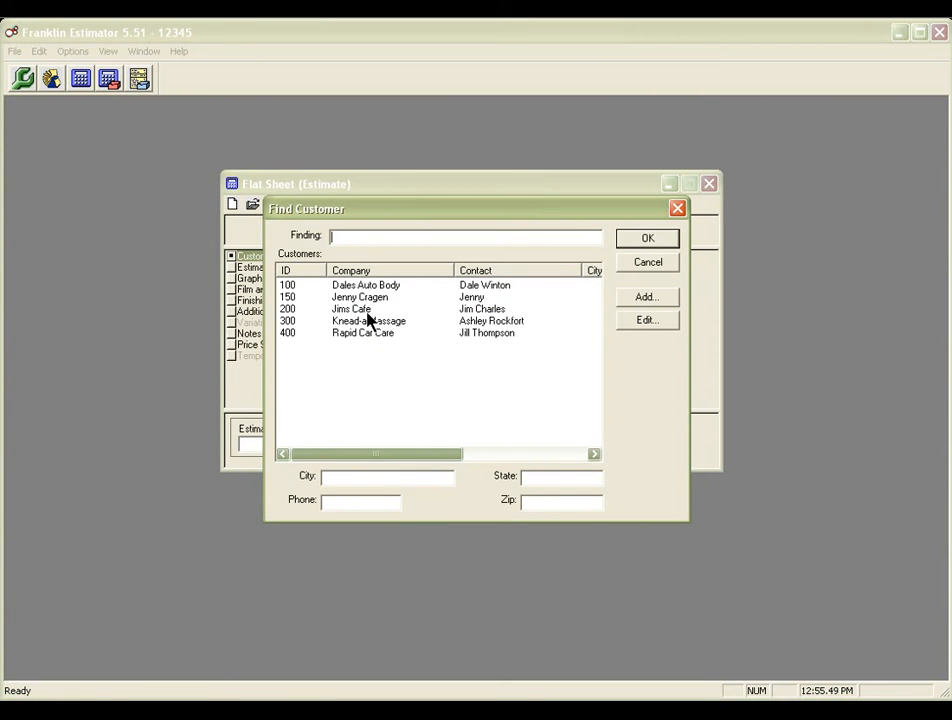
left_click(367, 320)
double_click(364, 310)
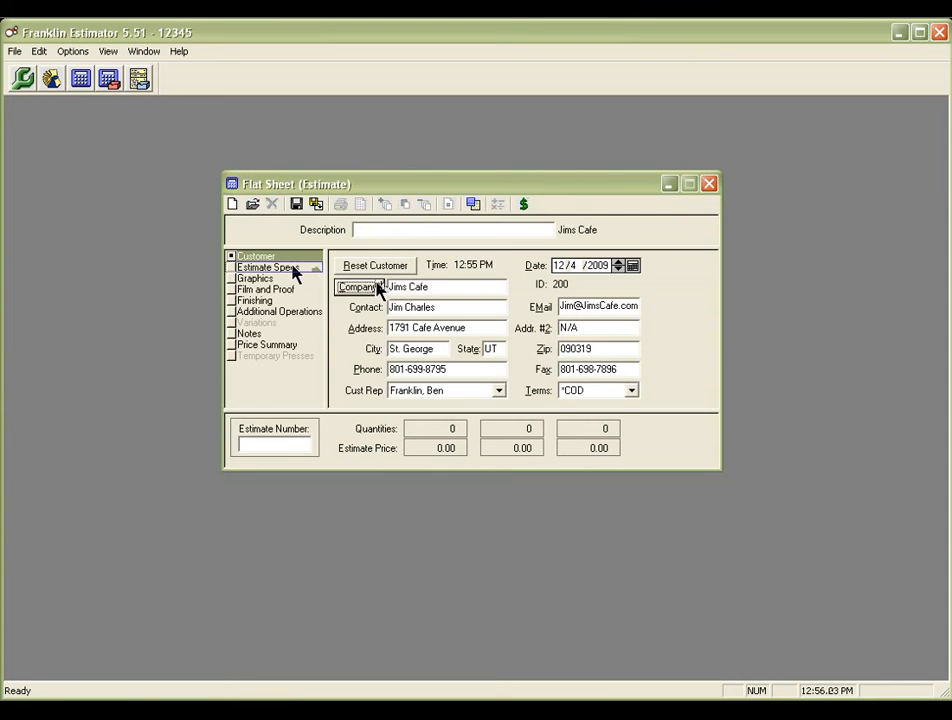
Set the estimate quantities to 600, 1000 and 5000 and the finished size to 8.5 x 11.
left_click(488, 267)
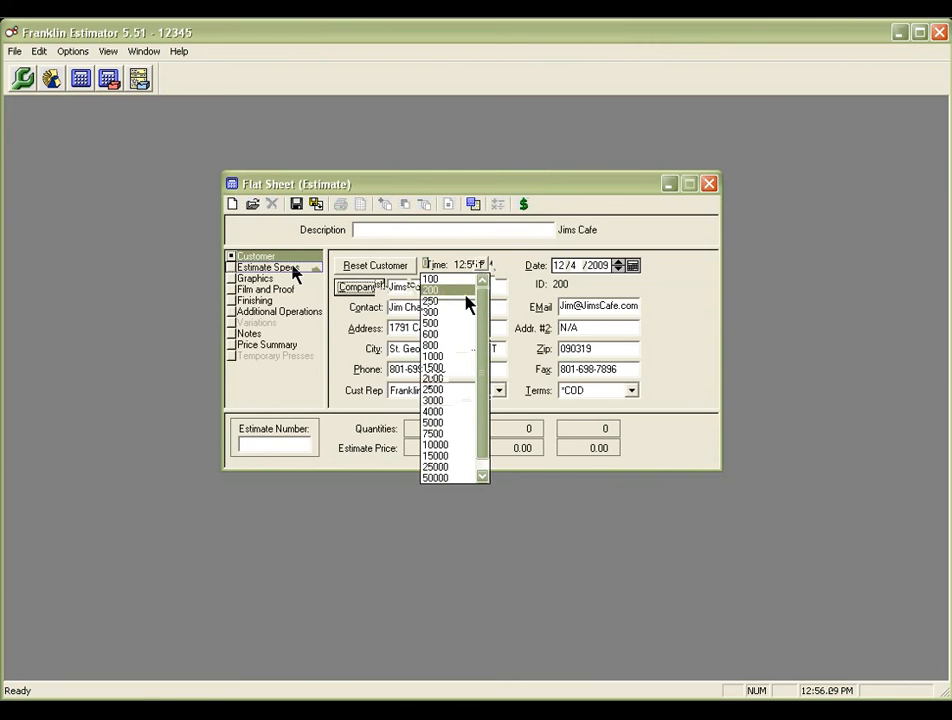
left_click(452, 335)
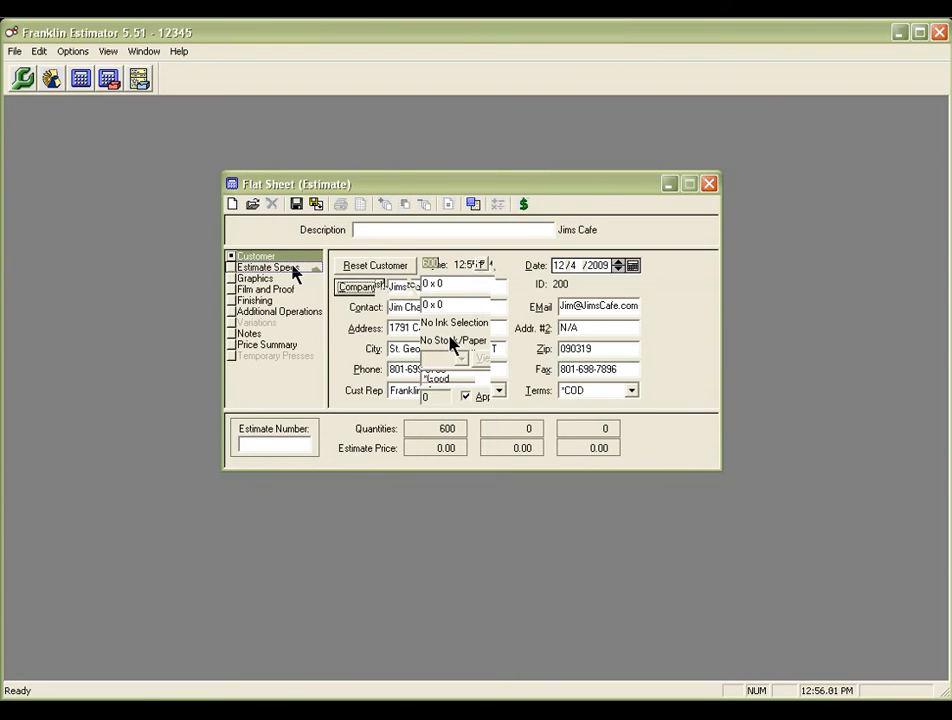
left_click(556, 265)
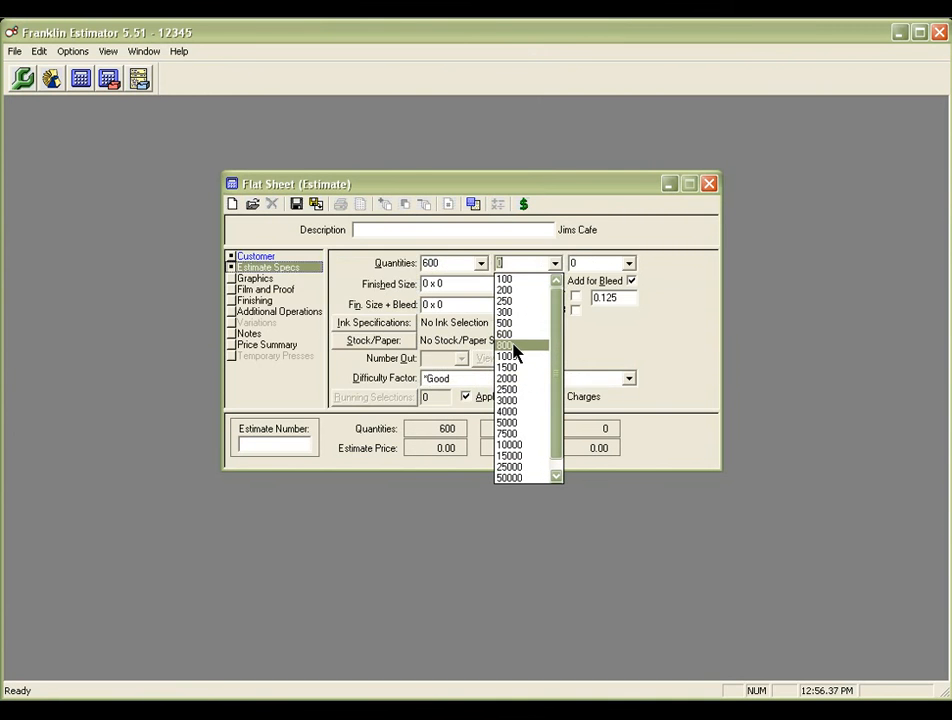
left_click(513, 358)
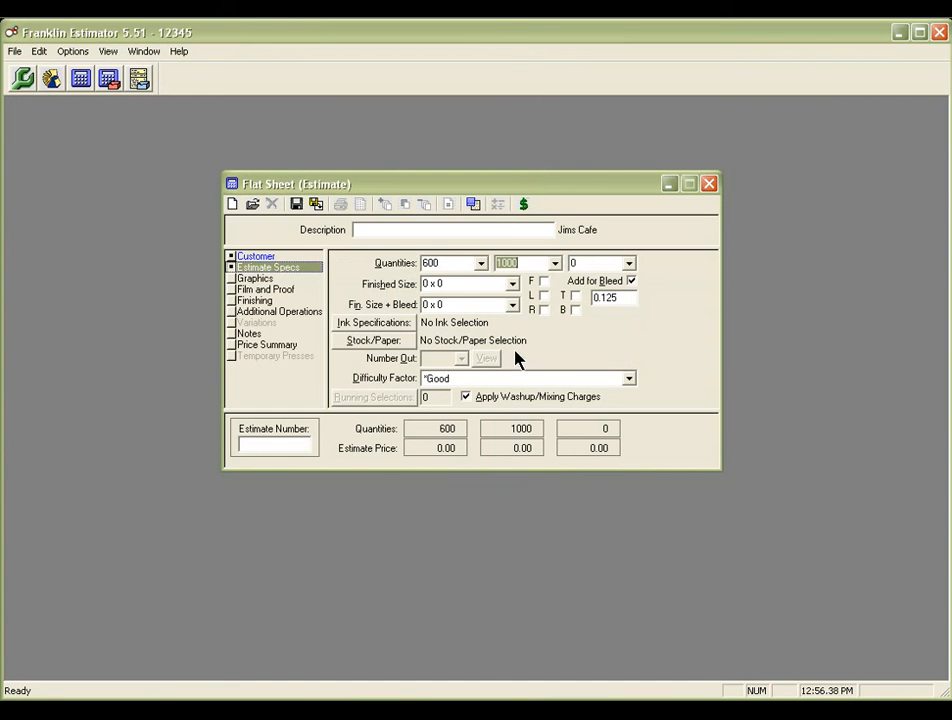
left_click(596, 266)
type("5000")
left_click(512, 286)
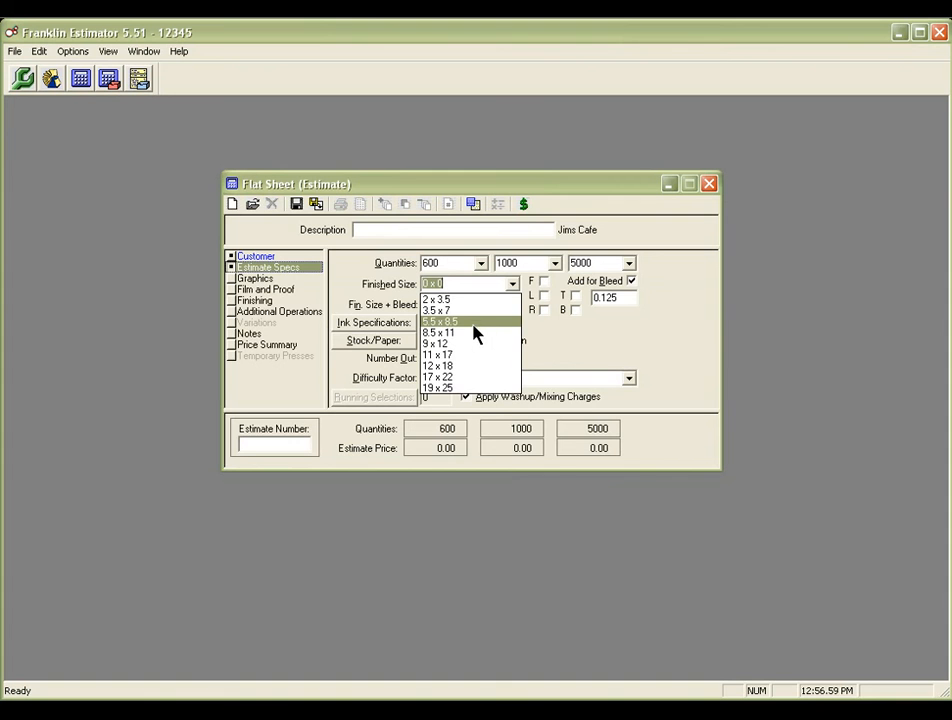
left_click(475, 334)
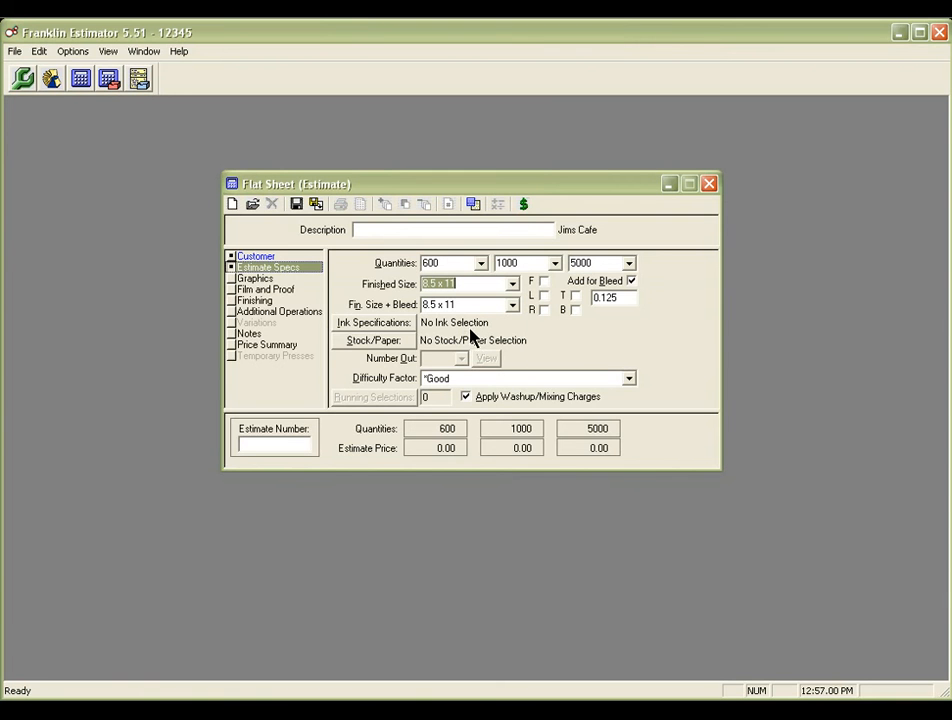
Choose the 1/0 Std.Color ink group and rename its front image ink description to PMS 185.
left_click(398, 325)
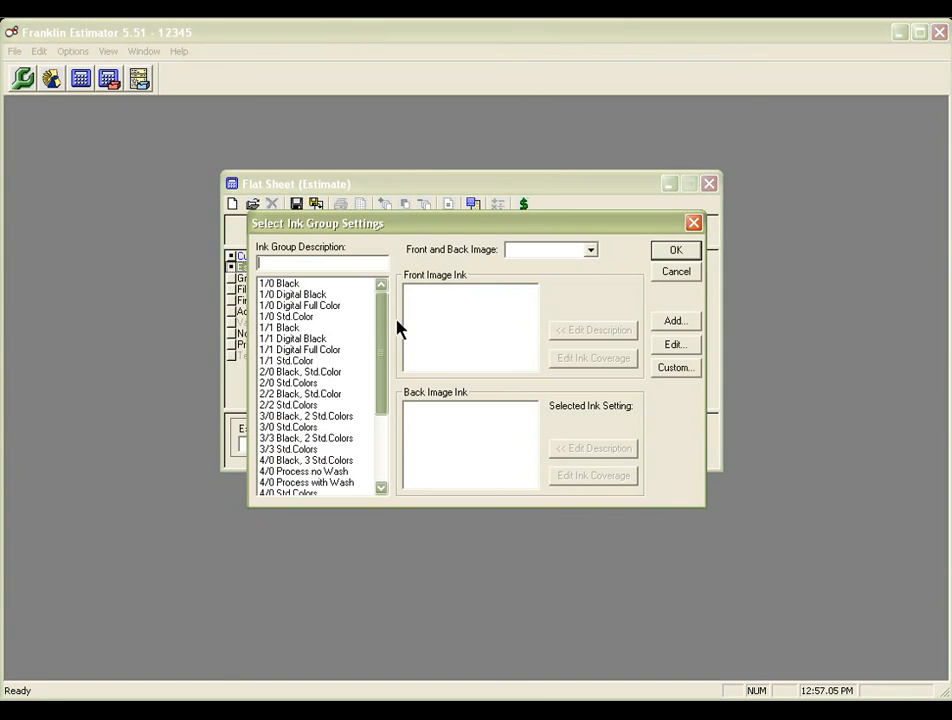
left_click(295, 317)
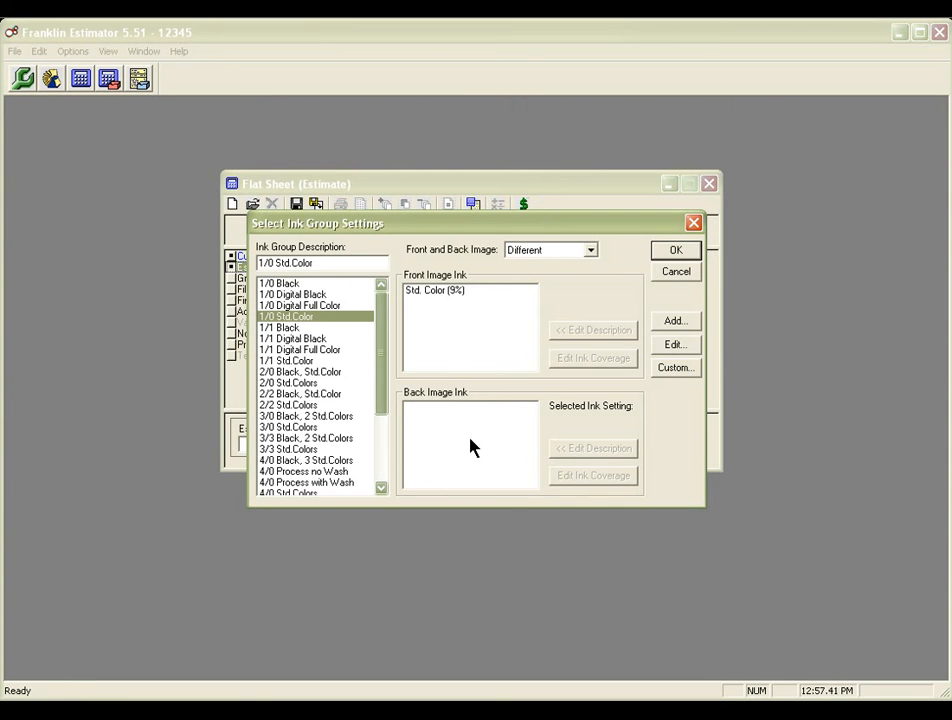
left_click(436, 293)
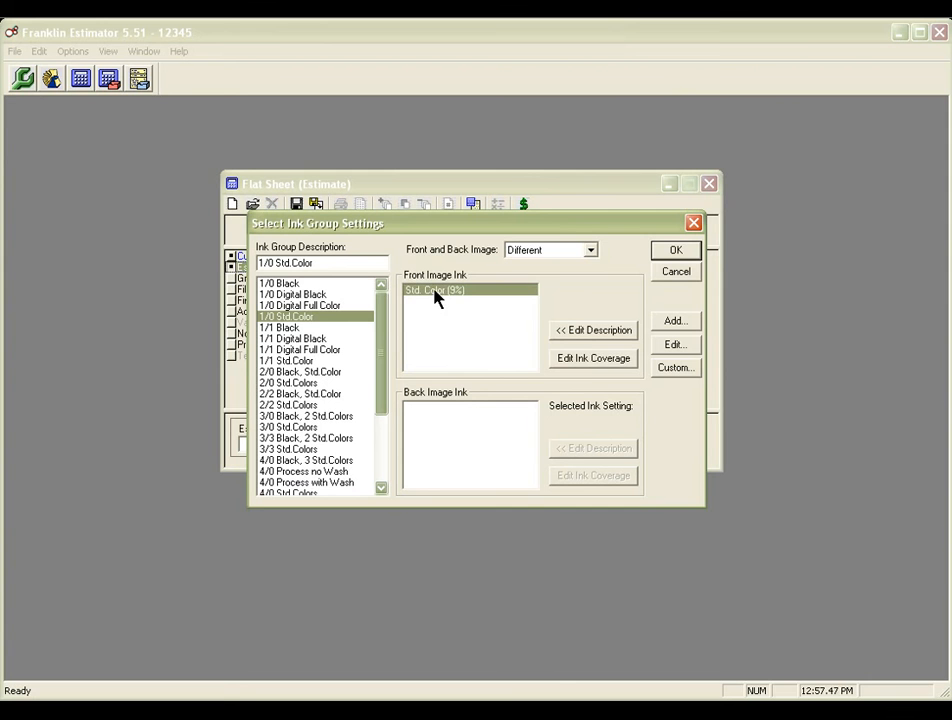
left_click(586, 337)
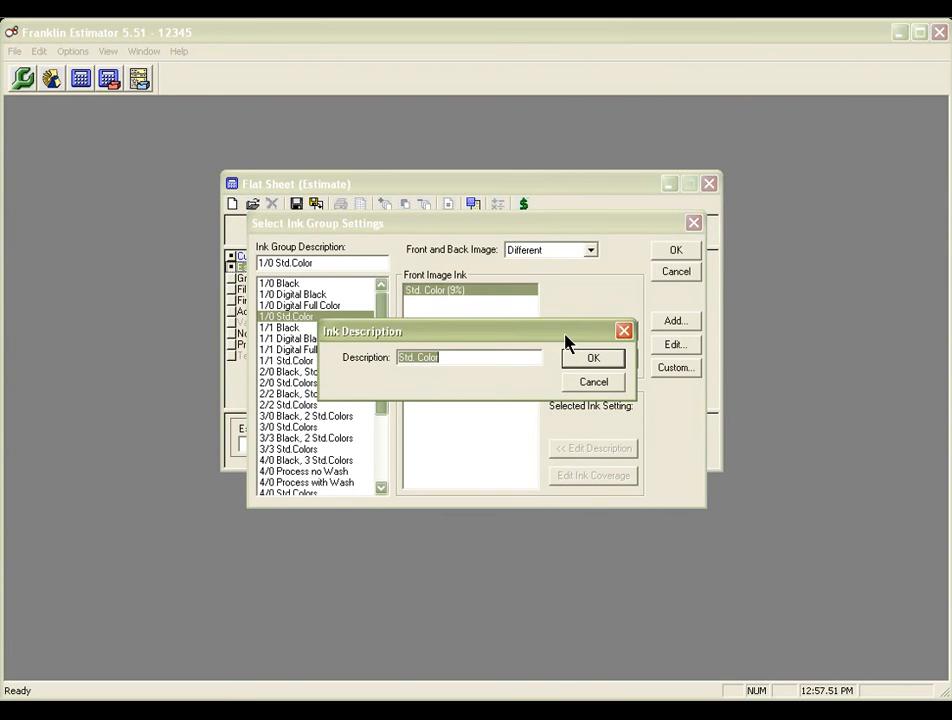
type("PMS")
type("85")
left_click(594, 364)
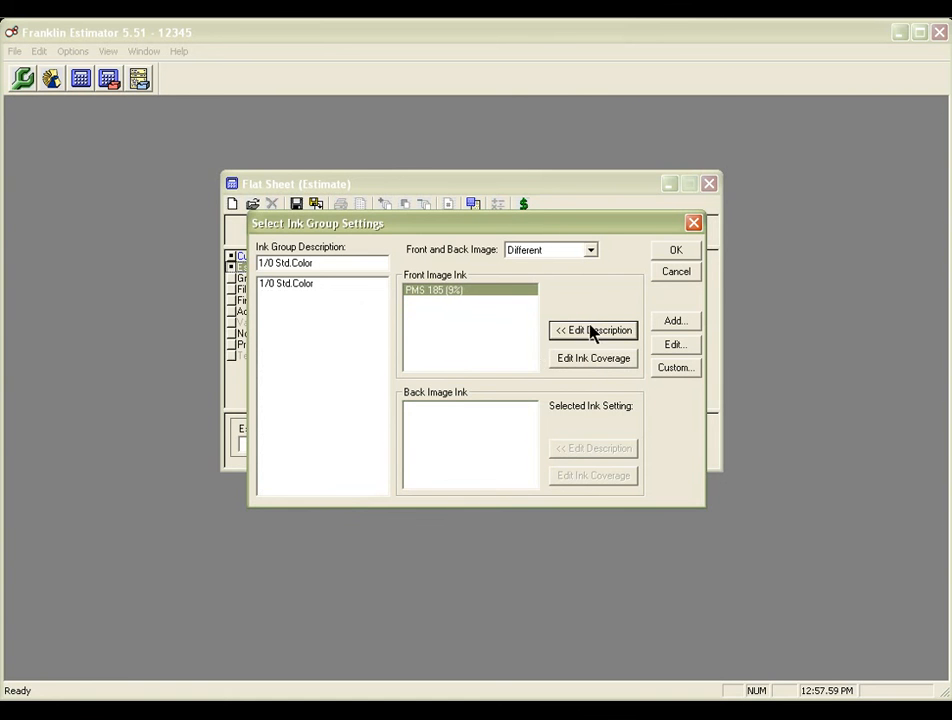
left_click(670, 254)
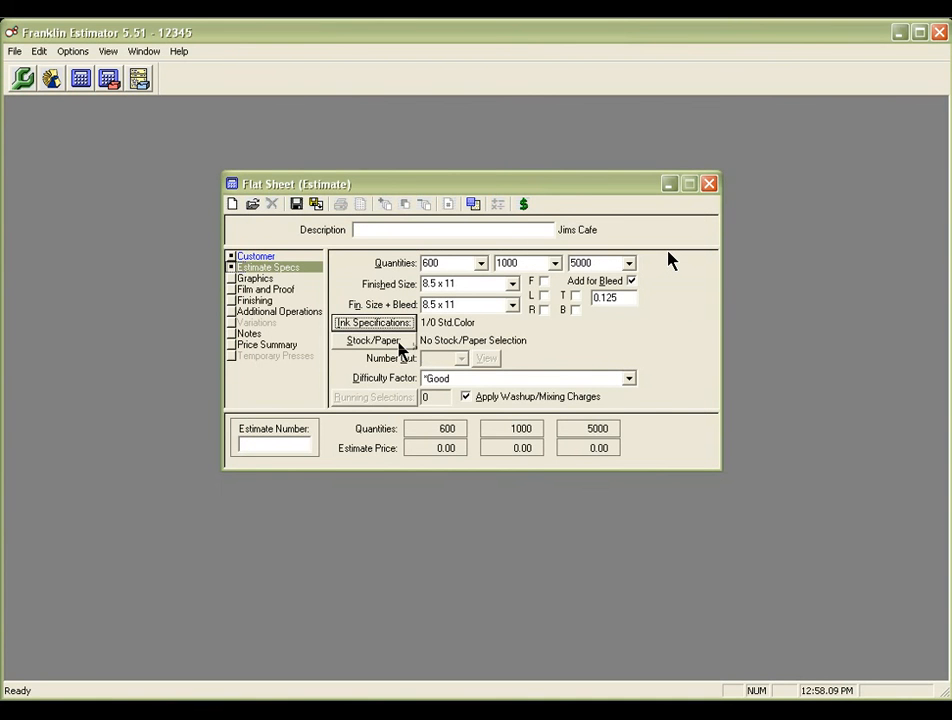
Filter the stock by size 8.5 x 11 and select Bond (Normal) as the estimate's paper.
left_click(400, 343)
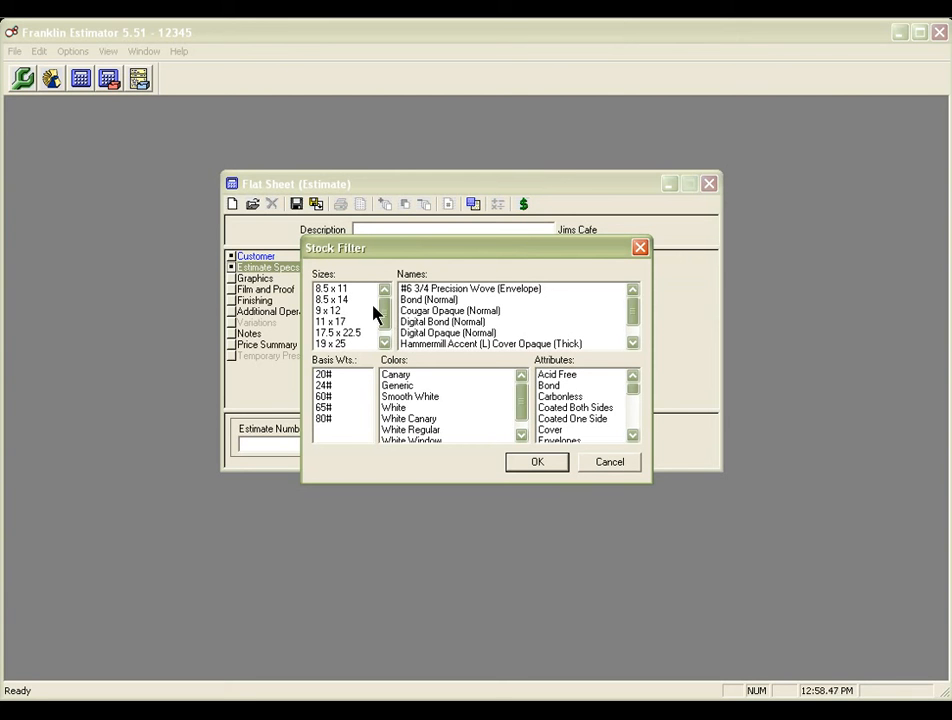
left_click(336, 290)
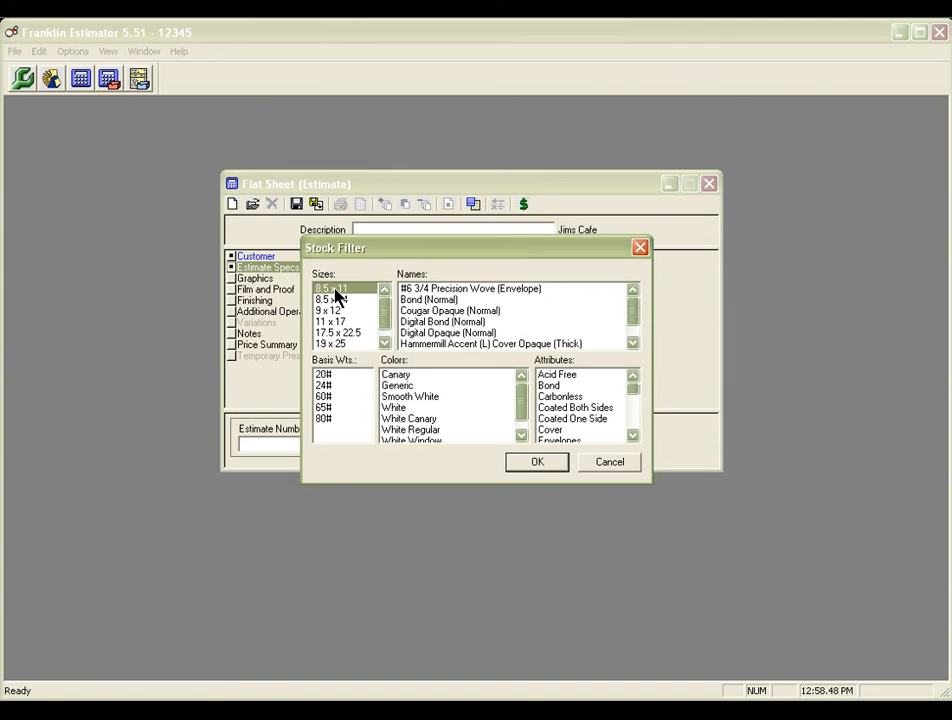
left_click(519, 460)
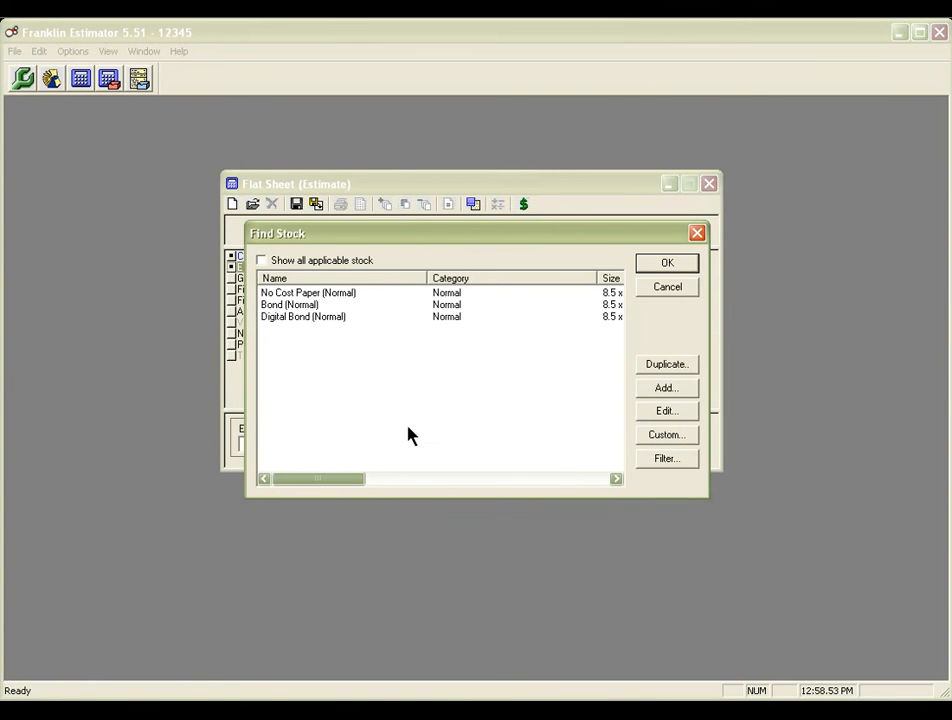
left_click_drag(355, 479, 362, 482)
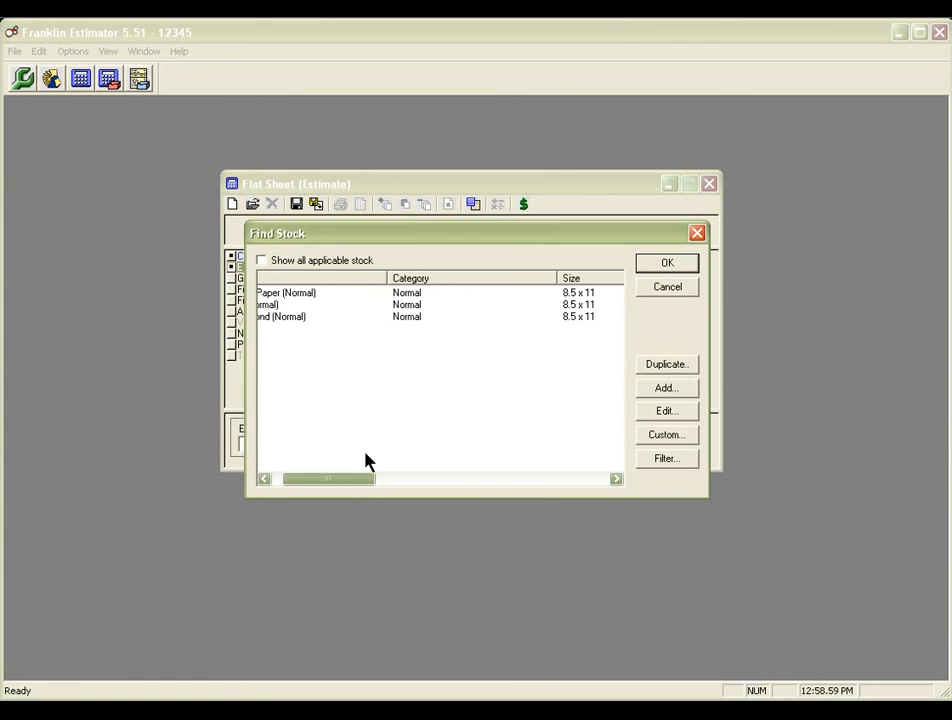
left_click_drag(361, 482, 352, 471)
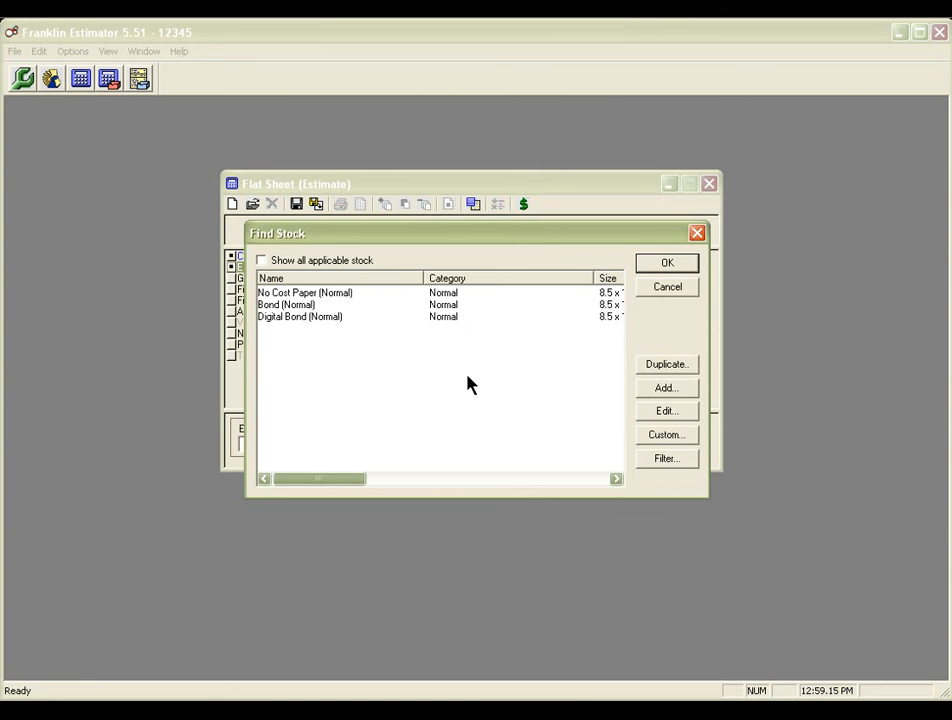
left_click(308, 305)
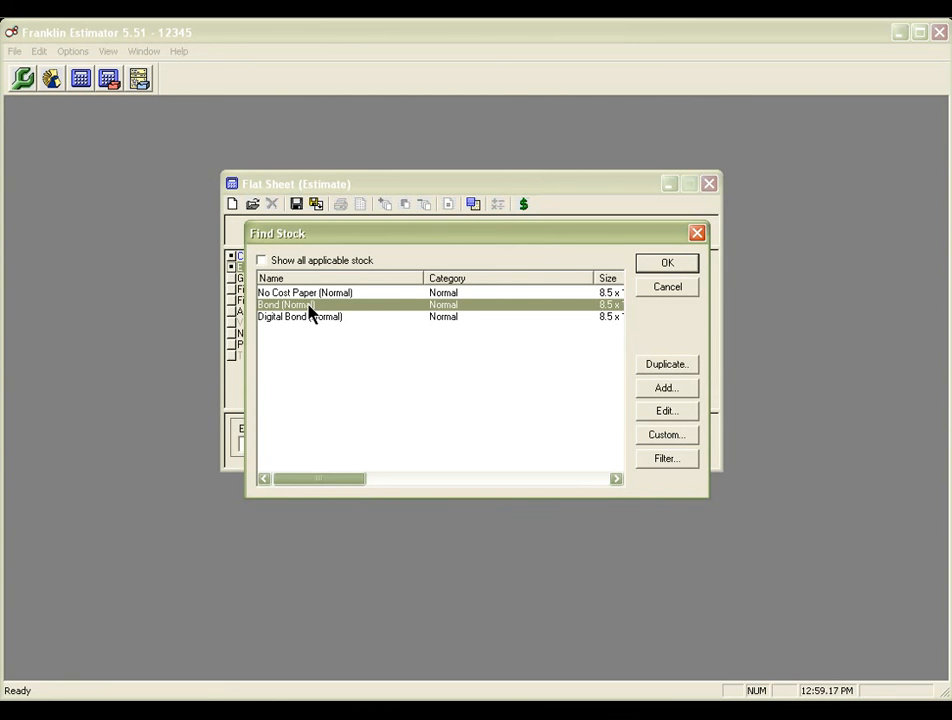
left_click(667, 264)
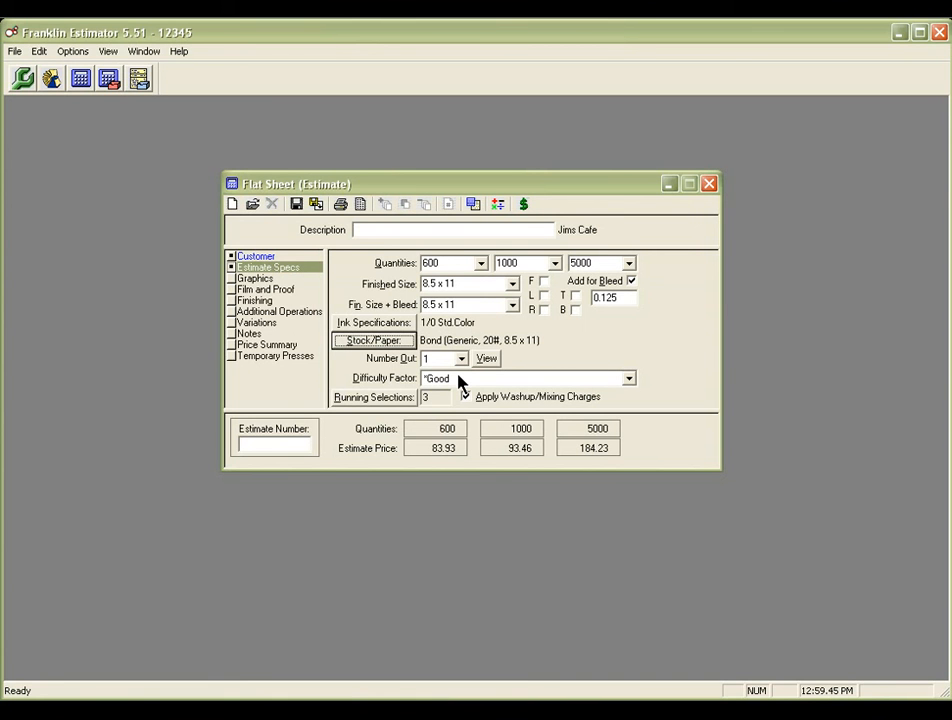
Open the estimate's running selections and compare the prices of the listed press and plate combinations.
left_click(465, 396)
left_click(400, 398)
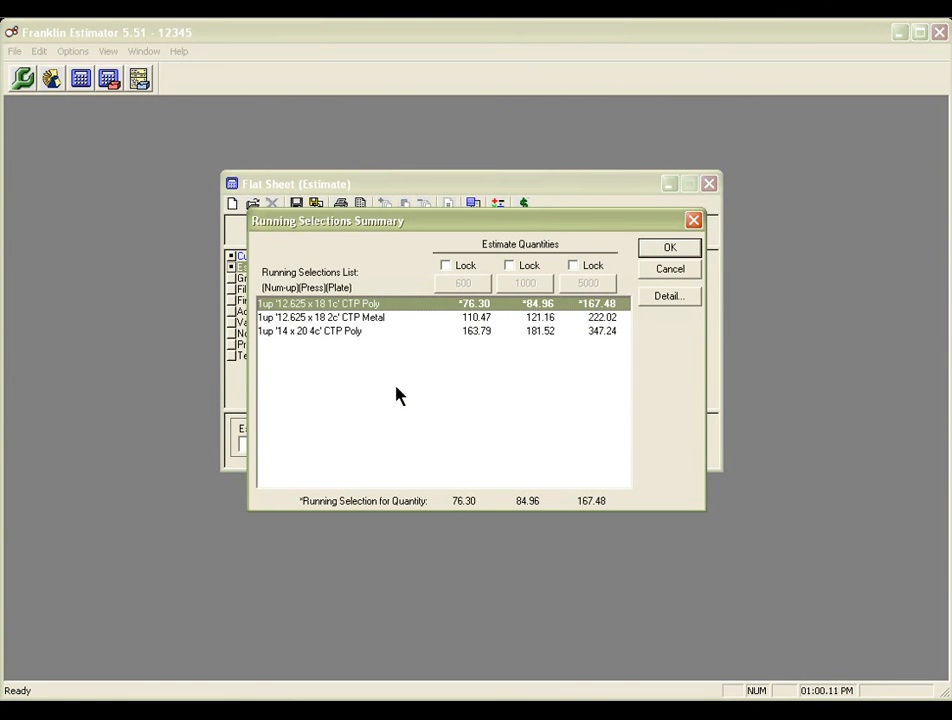
left_click(365, 331)
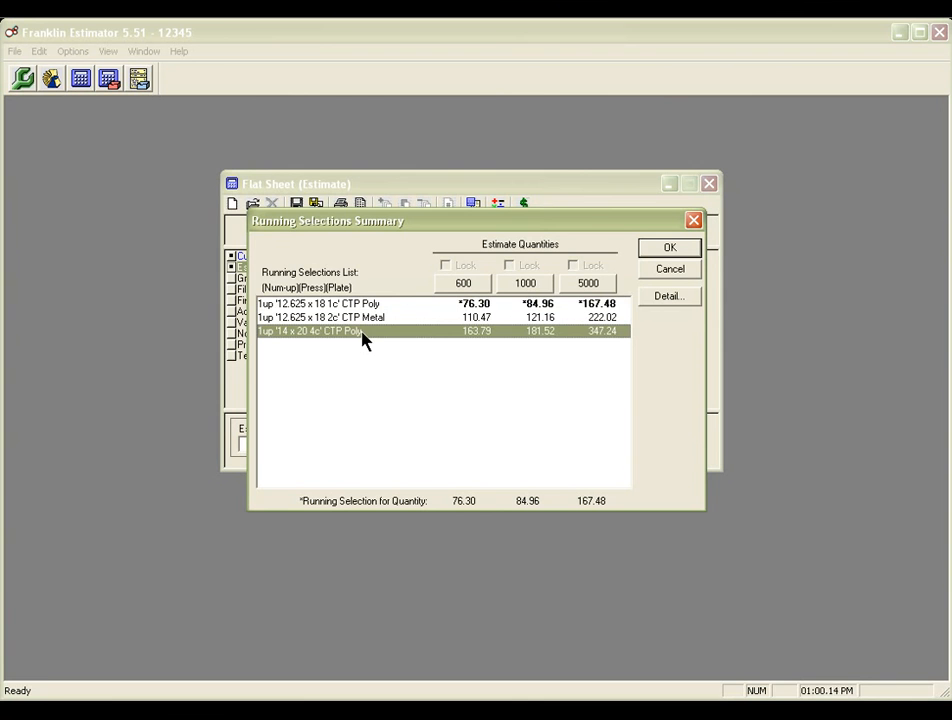
left_click(484, 318)
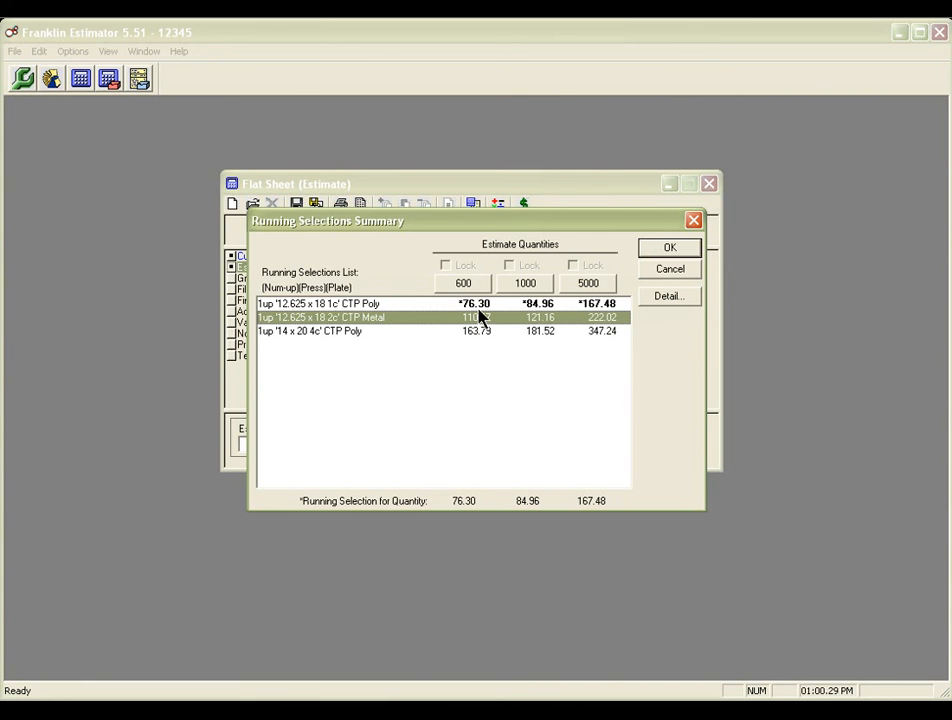
left_click(477, 305)
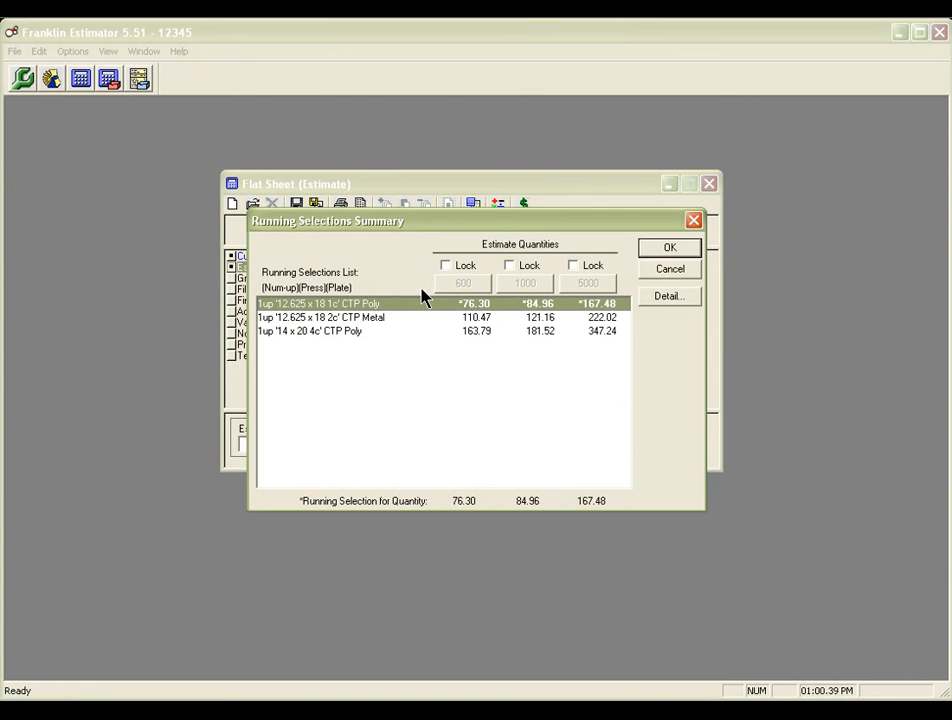
Lock the 1up 12.625 x 18 1c CTP Poly running selection for quantities 600 and 1000, and accept the summary.
left_click(450, 267)
left_click(513, 268)
left_click(669, 248)
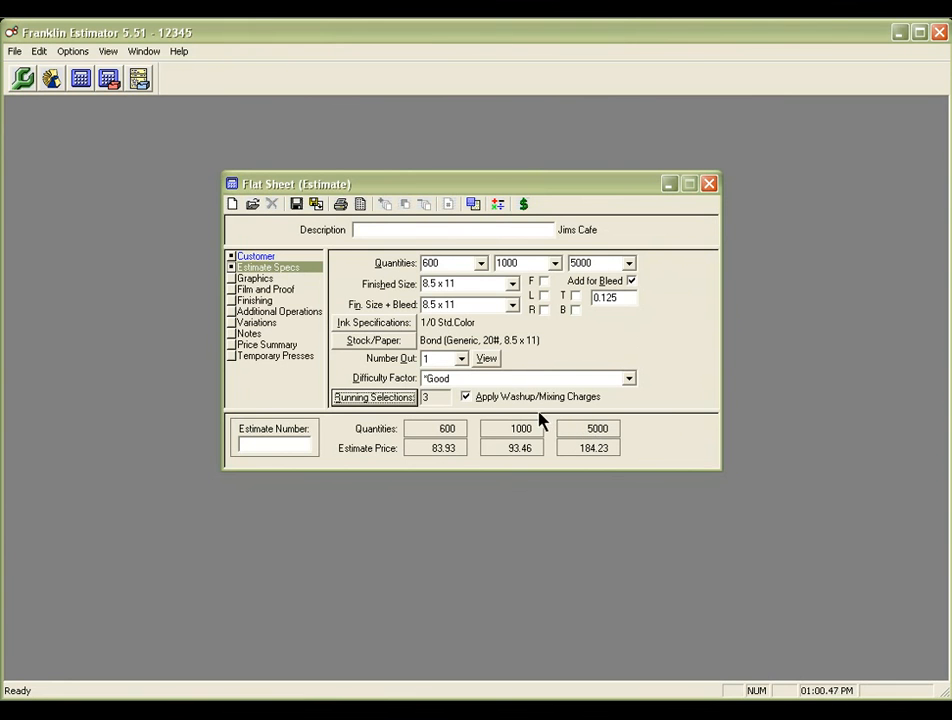
Review the options offered for graphics, film and proof, finishing and additional operations in the estimate.
left_click(262, 279)
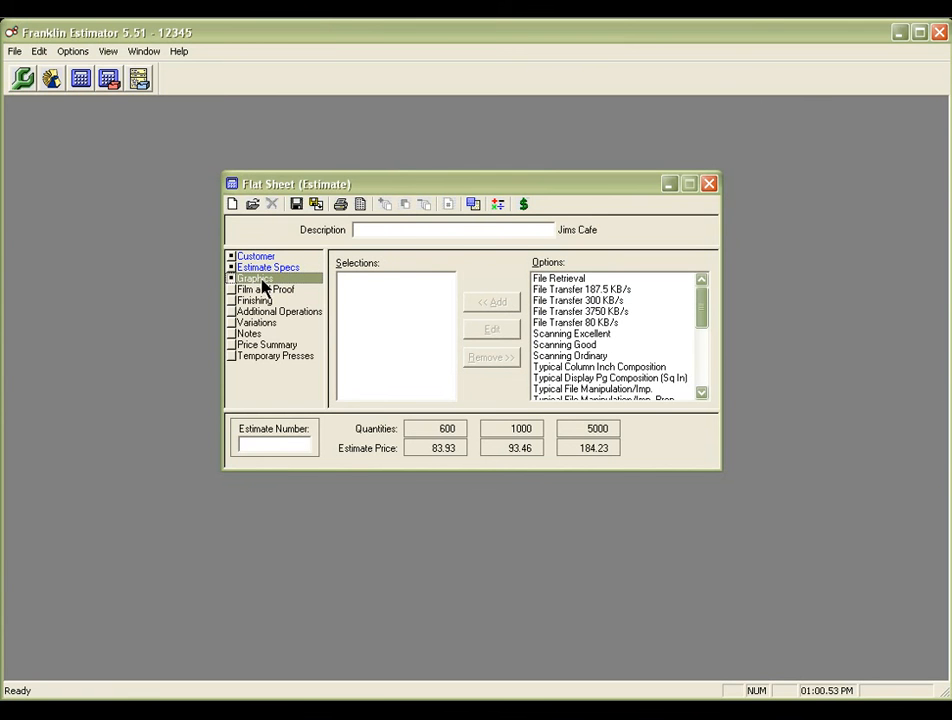
left_click(581, 317)
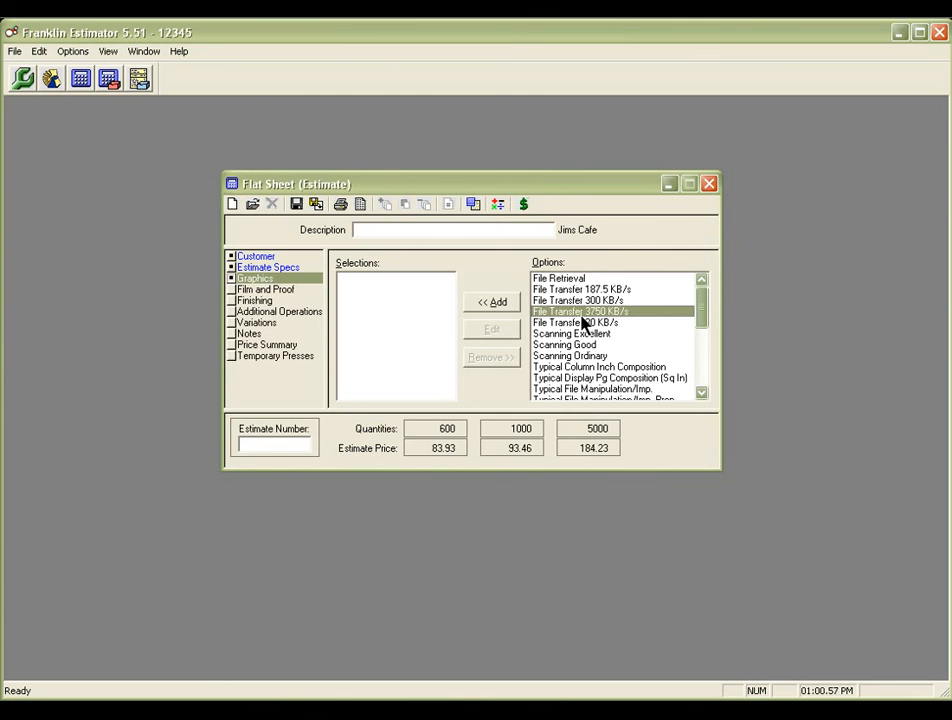
scroll(581, 317, "down", 2)
scroll(583, 320, "down", 2)
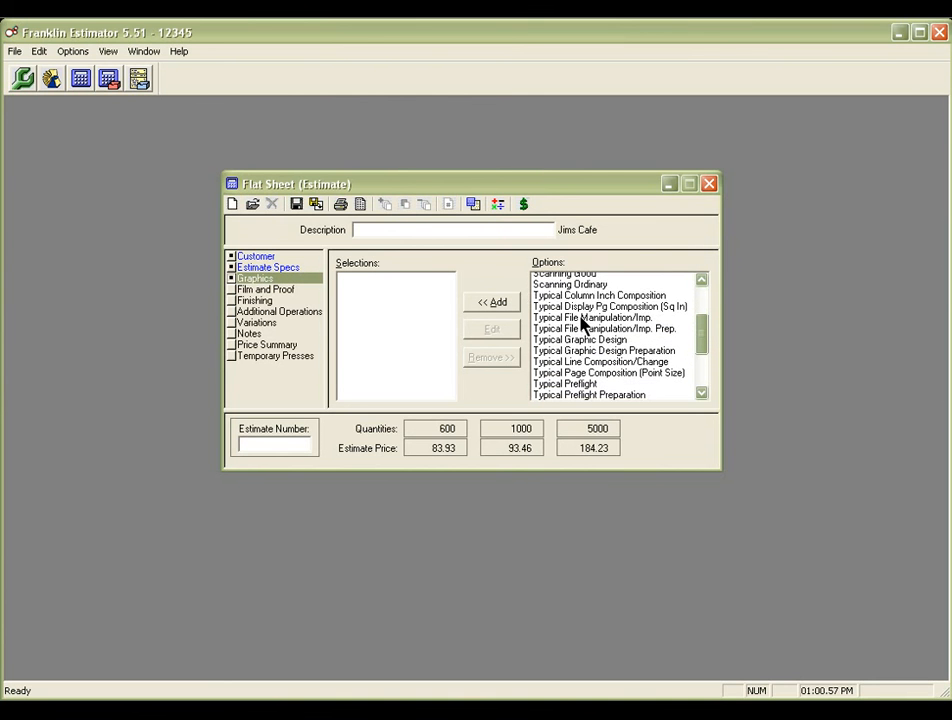
left_click(582, 314)
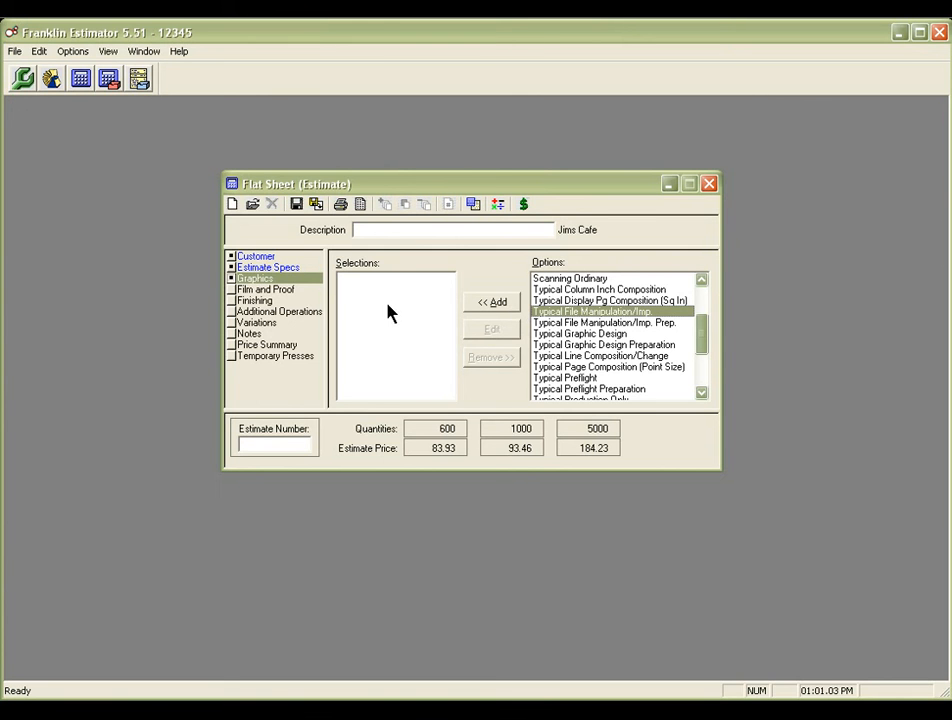
left_click(266, 290)
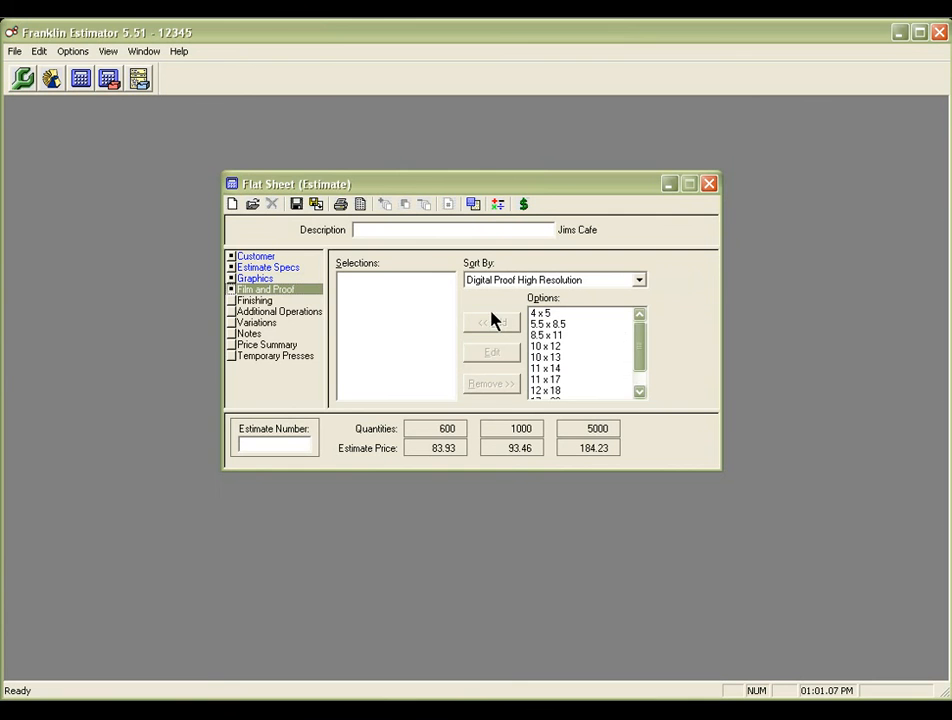
left_click(278, 304)
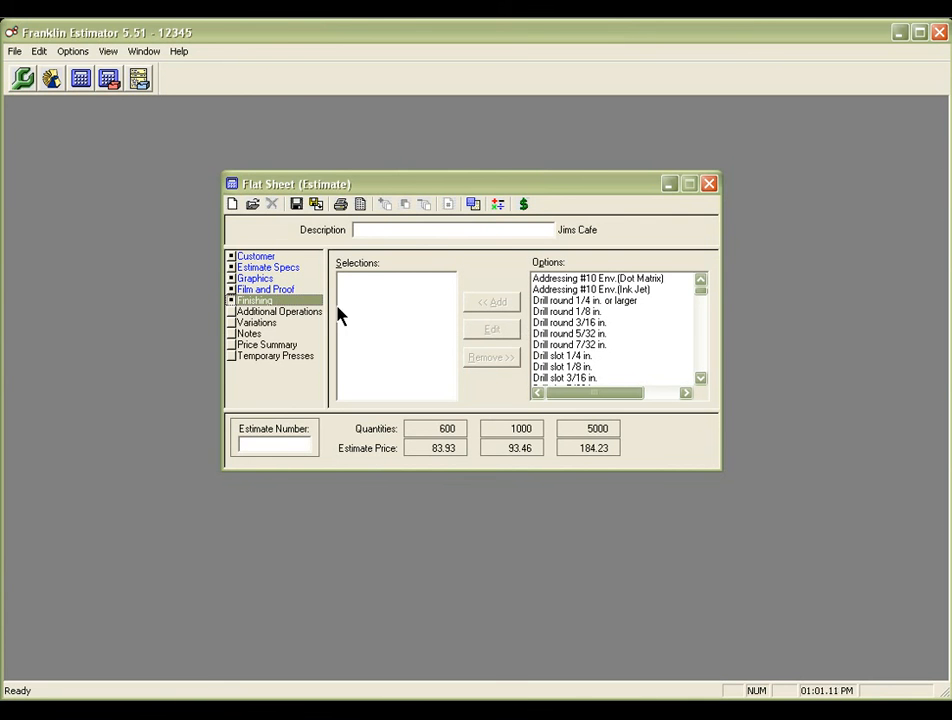
left_click(305, 315)
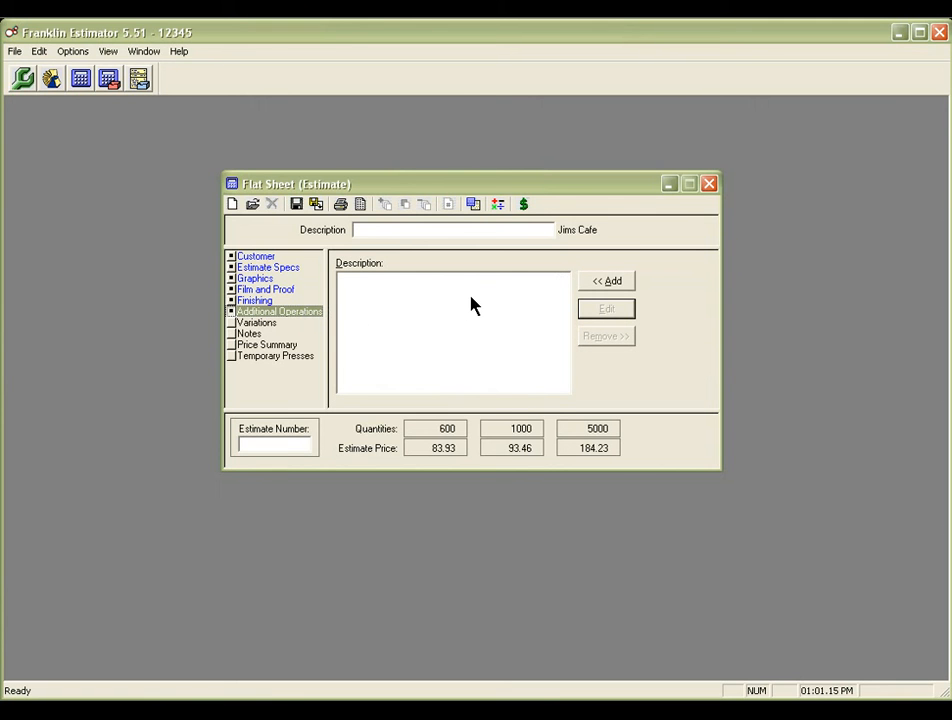
Open the estimate's variations and apply a -10% adjustment to Plates for all three quantities.
left_click(272, 323)
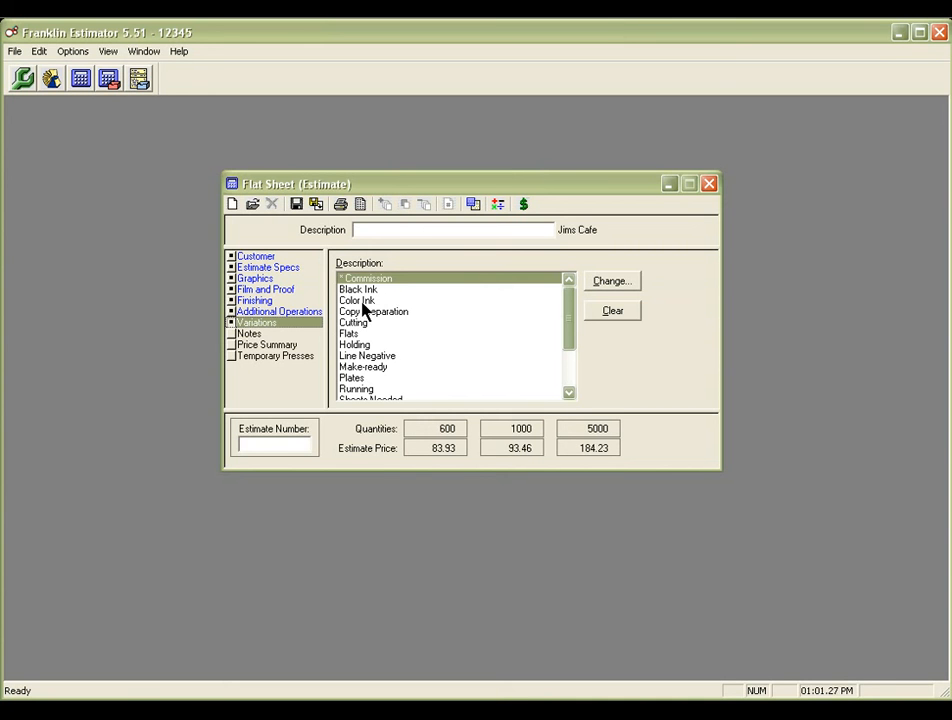
left_click(407, 312)
scroll(407, 313, "down", 1)
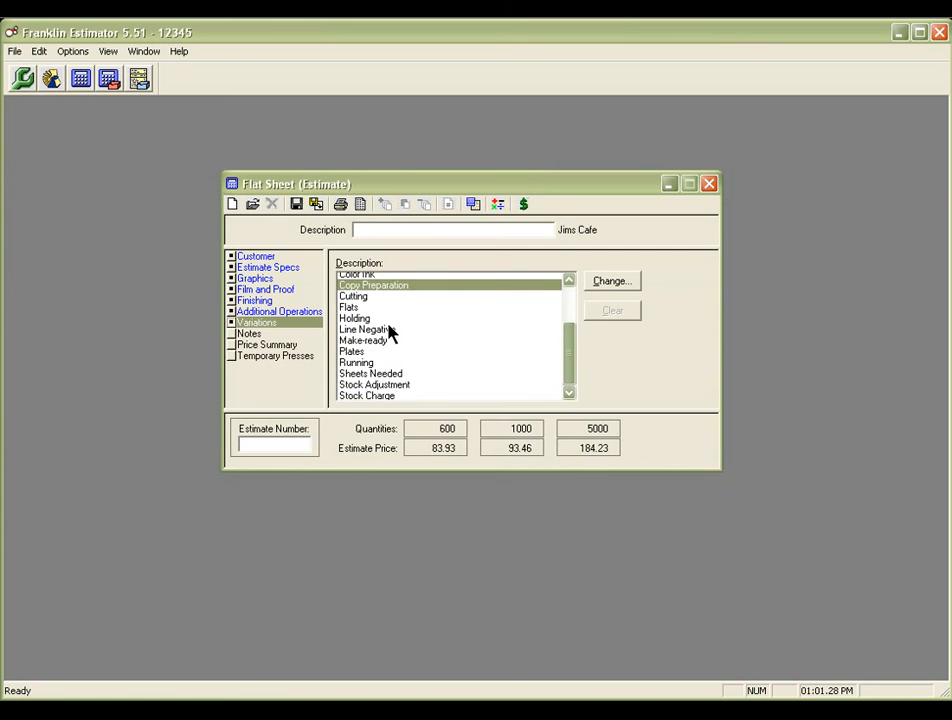
scroll(390, 333, "down", 2)
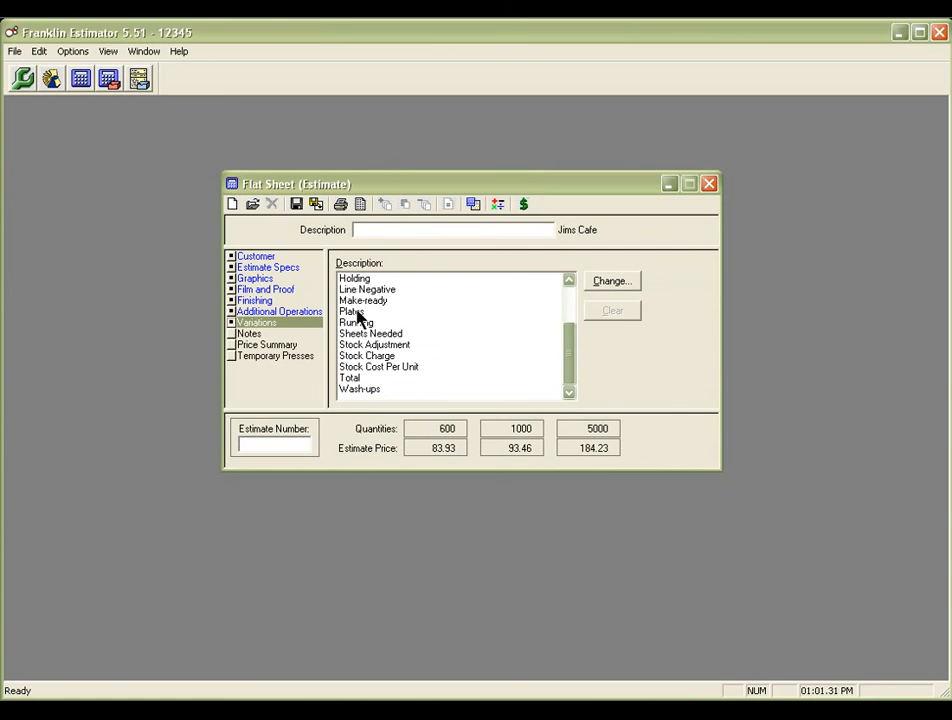
double_click(353, 312)
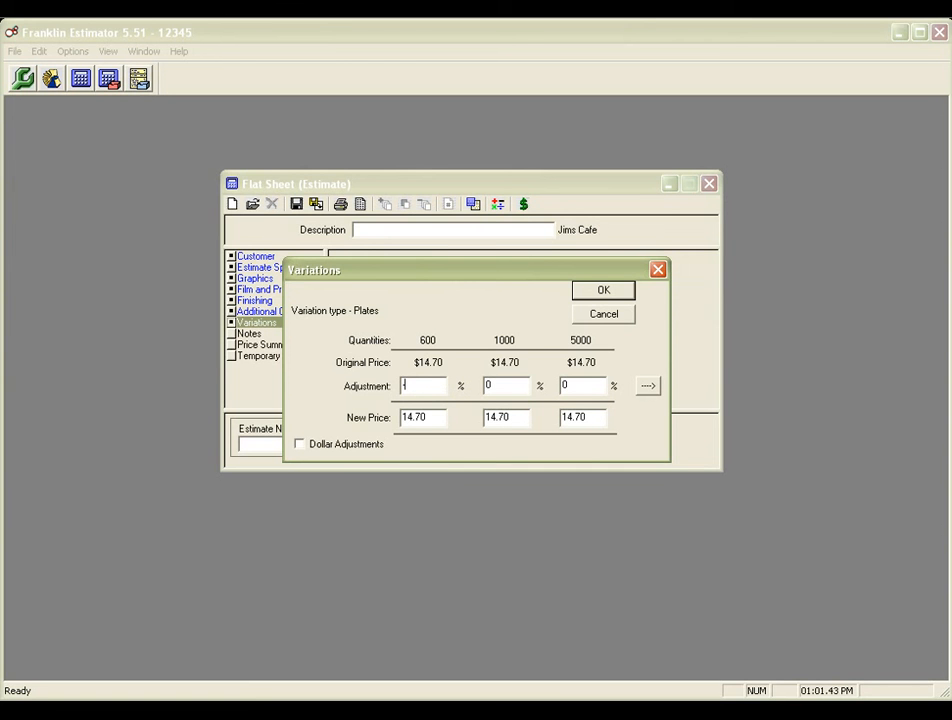
type("-10")
left_click(647, 387)
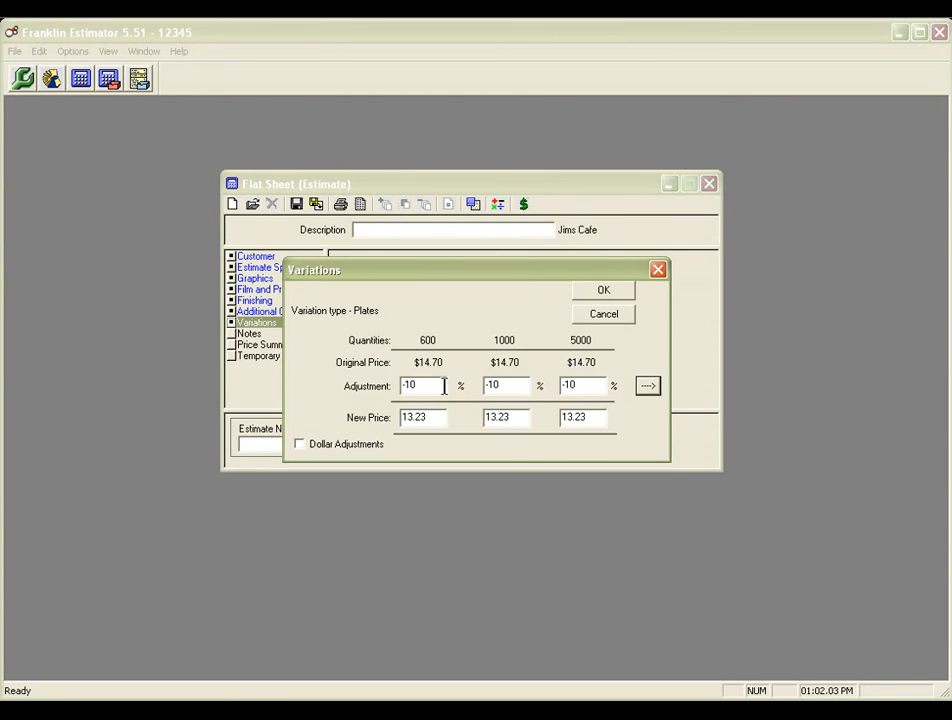
Reset the Plates adjustment to 0 for all three quantities, enable dollar adjustments and accept the variation.
left_click_drag(440, 385, 372, 390)
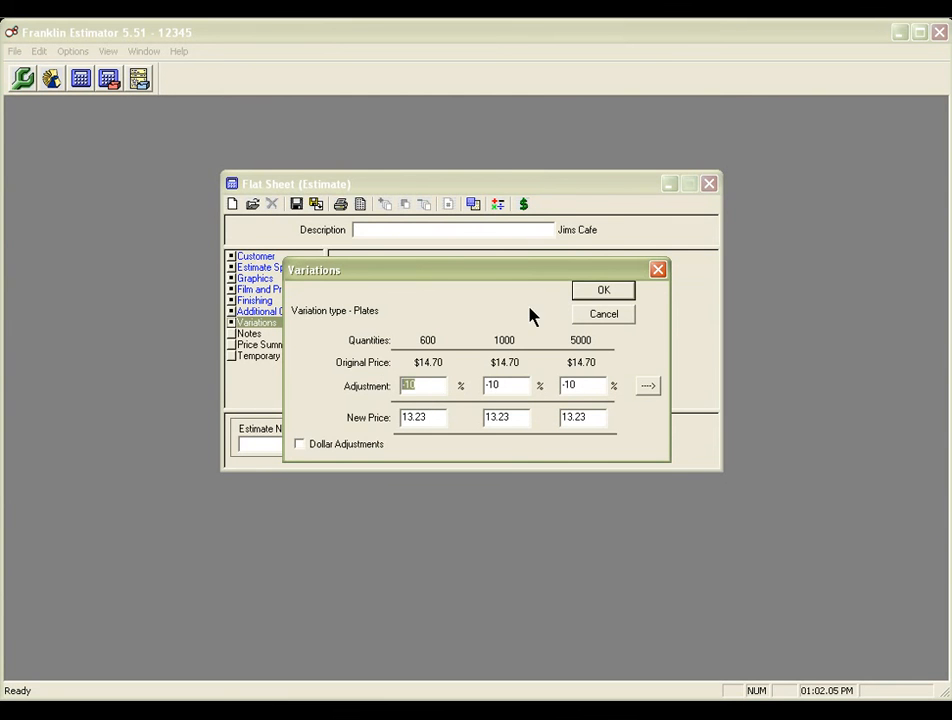
type("0")
left_click(645, 385)
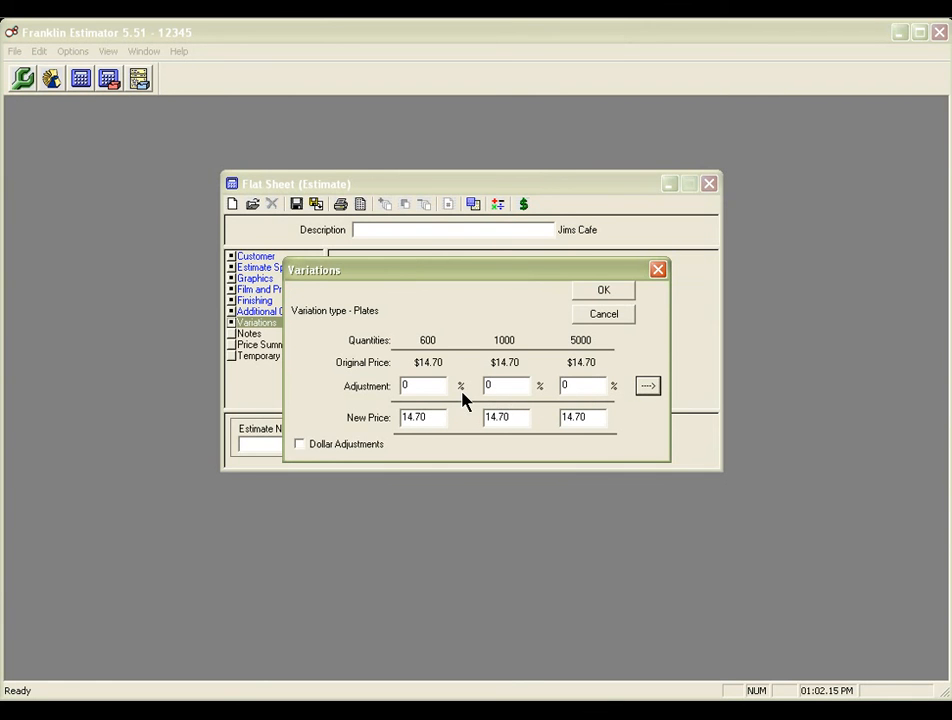
left_click(301, 446)
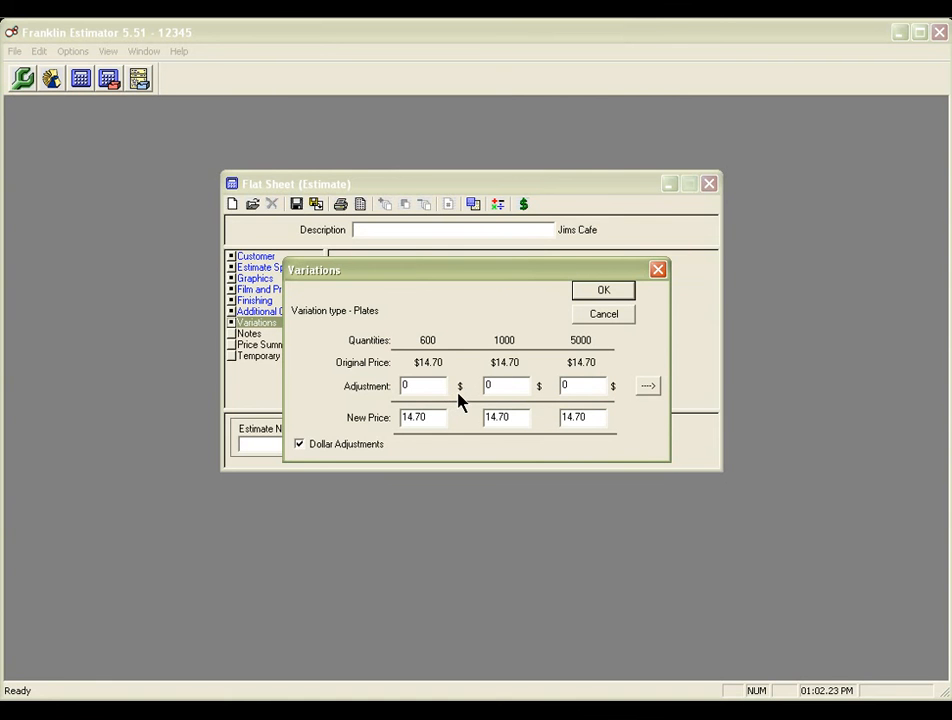
left_click(588, 294)
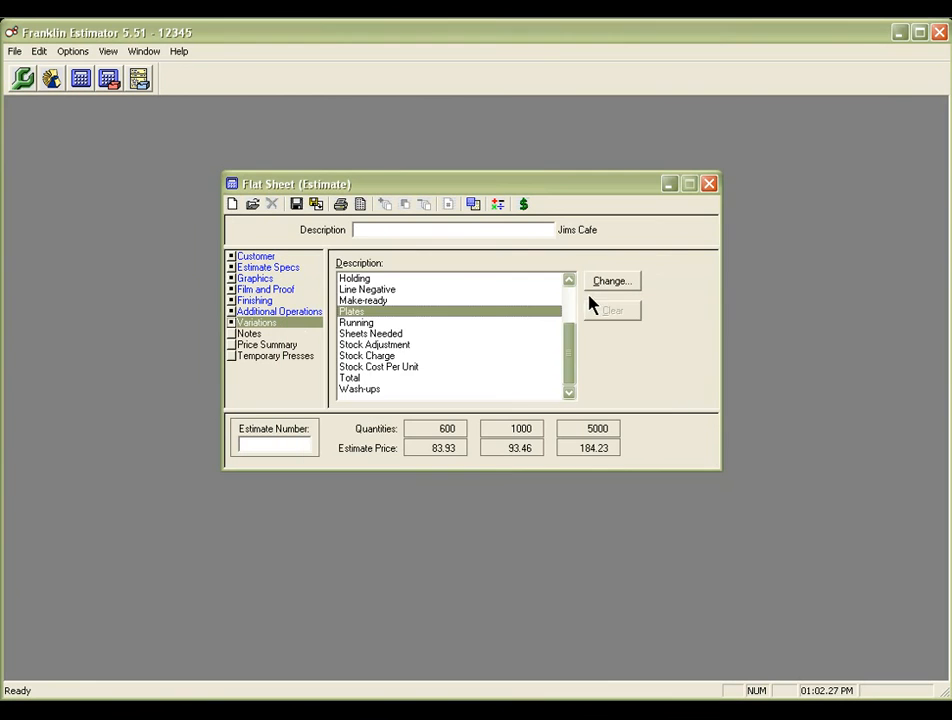
Review the customer and internal note categories available in the estimate's notes.
left_click(246, 336)
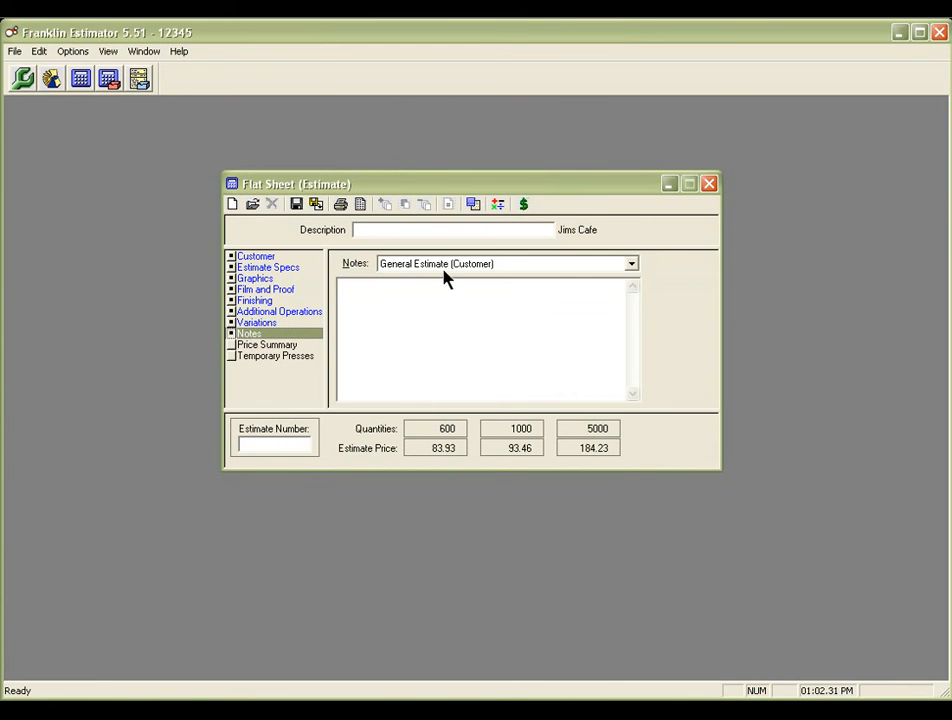
left_click(444, 267)
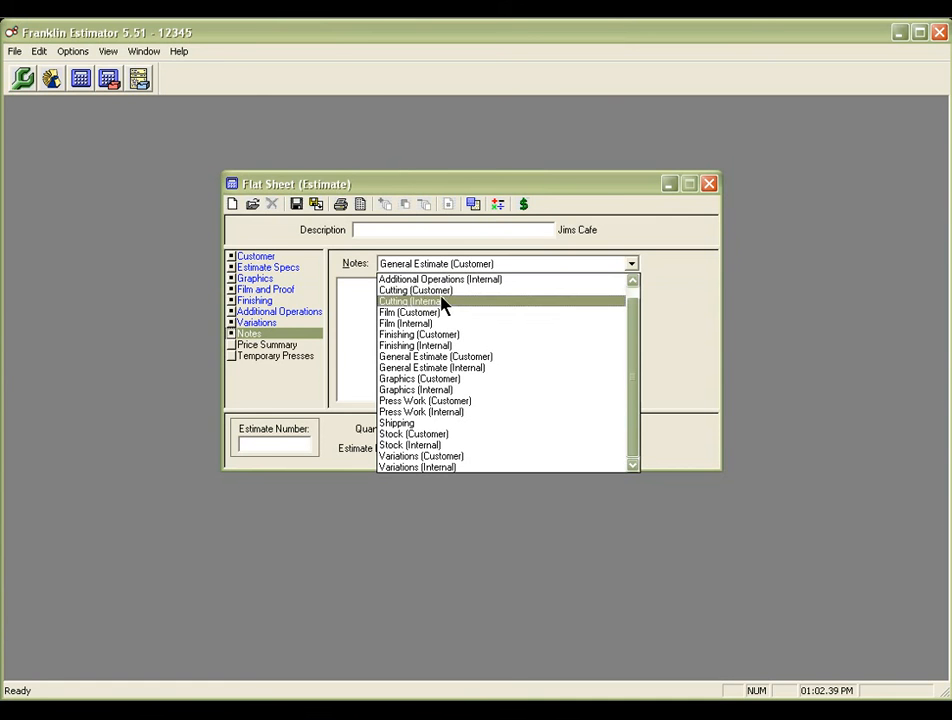
left_click(343, 317)
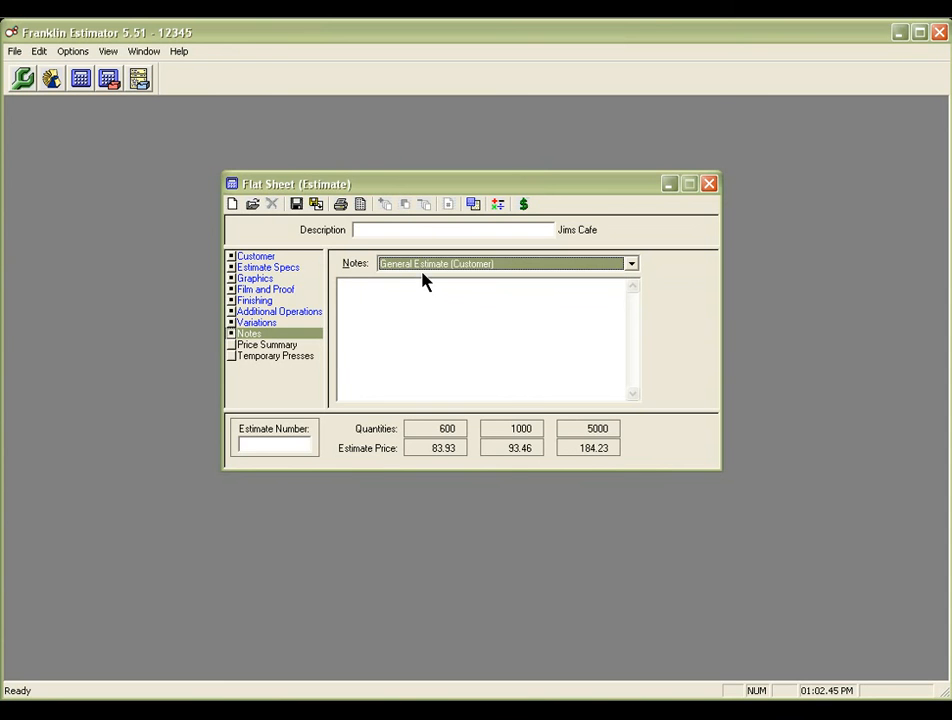
left_click(398, 291)
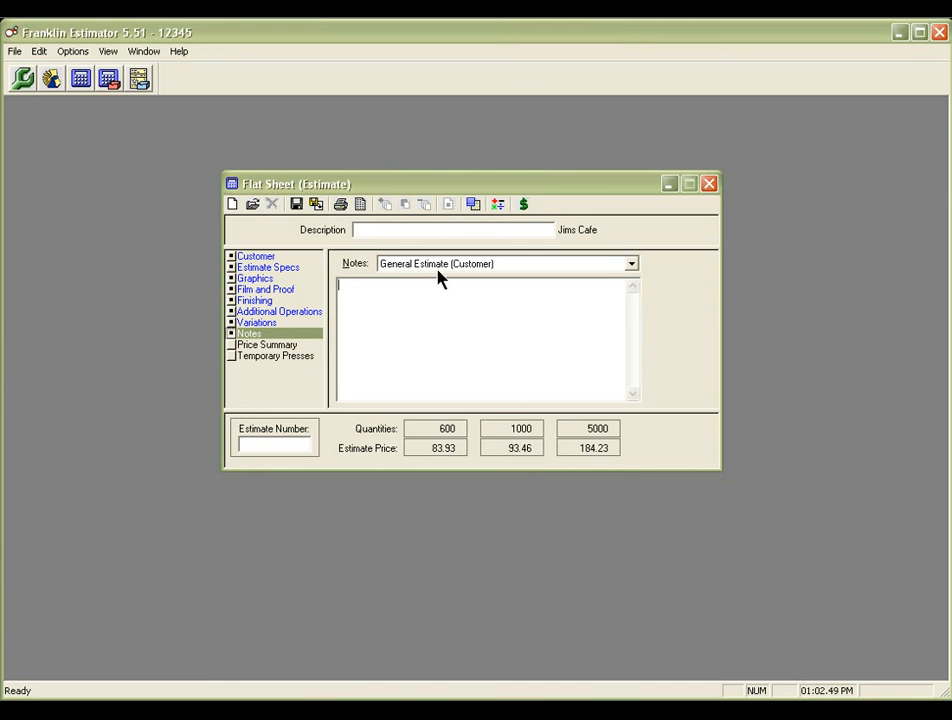
left_click(437, 268)
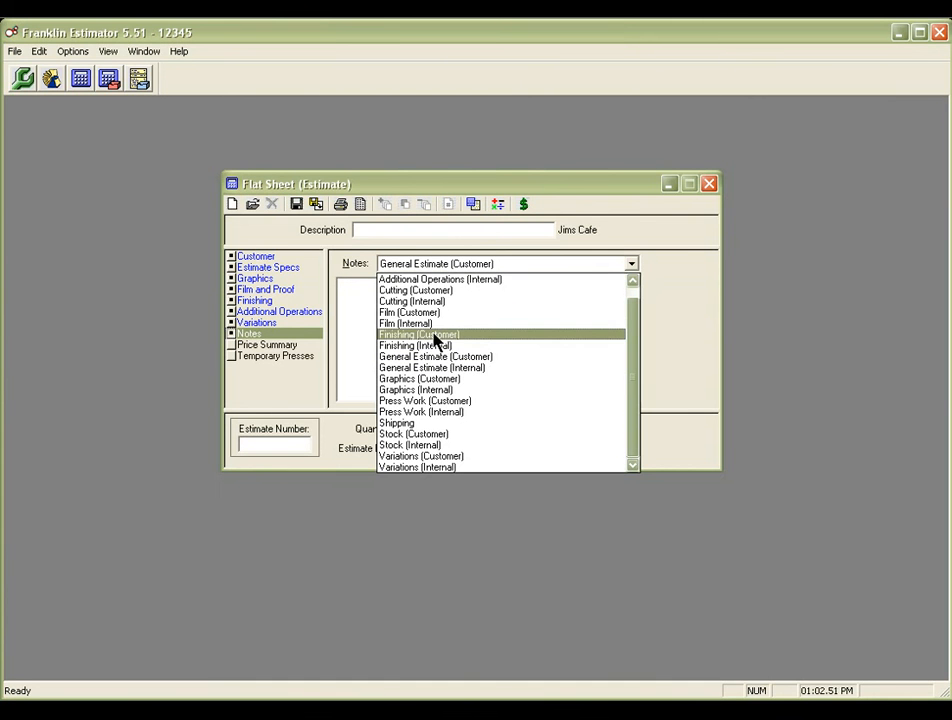
left_click(320, 361)
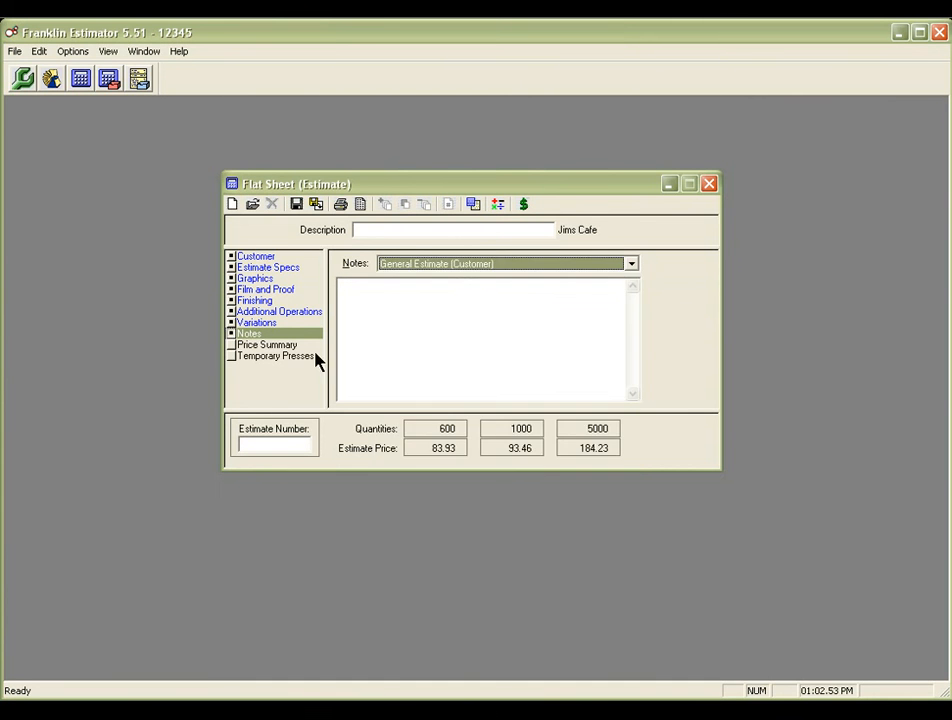
Review the estimate's price summary and read the full price detail report down to the cost per 1000.
left_click(286, 345)
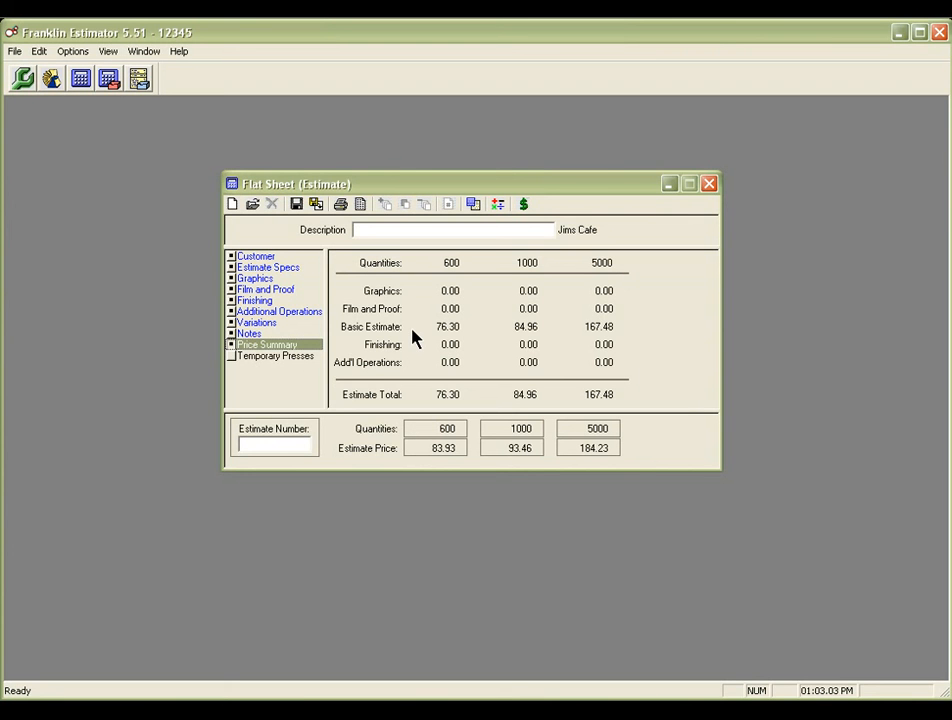
left_click(524, 206)
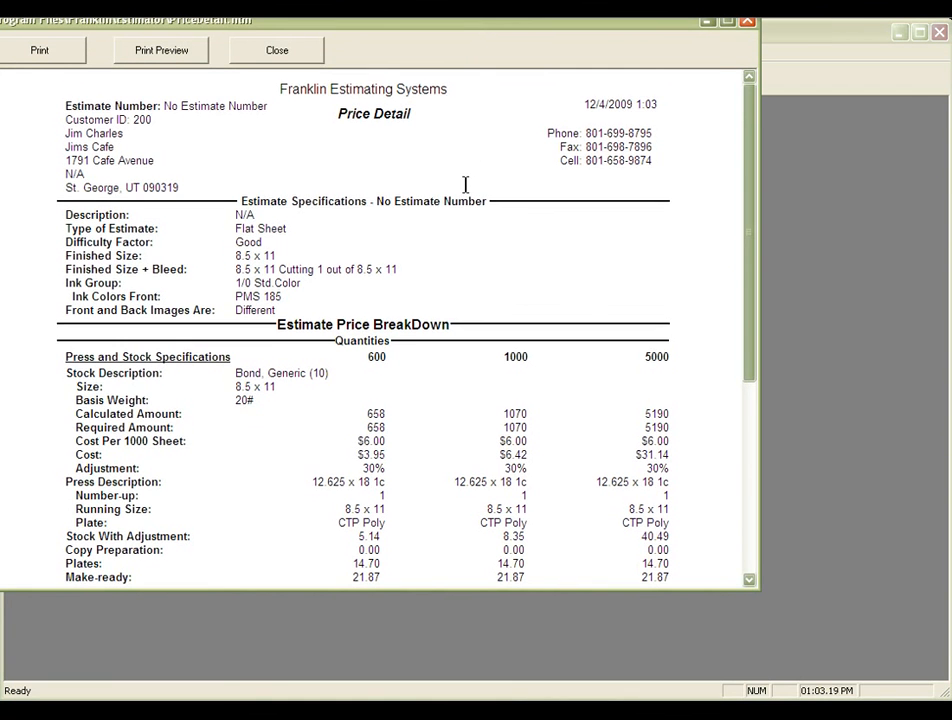
scroll(465, 185, "down", 4)
scroll(465, 185, "down", 1)
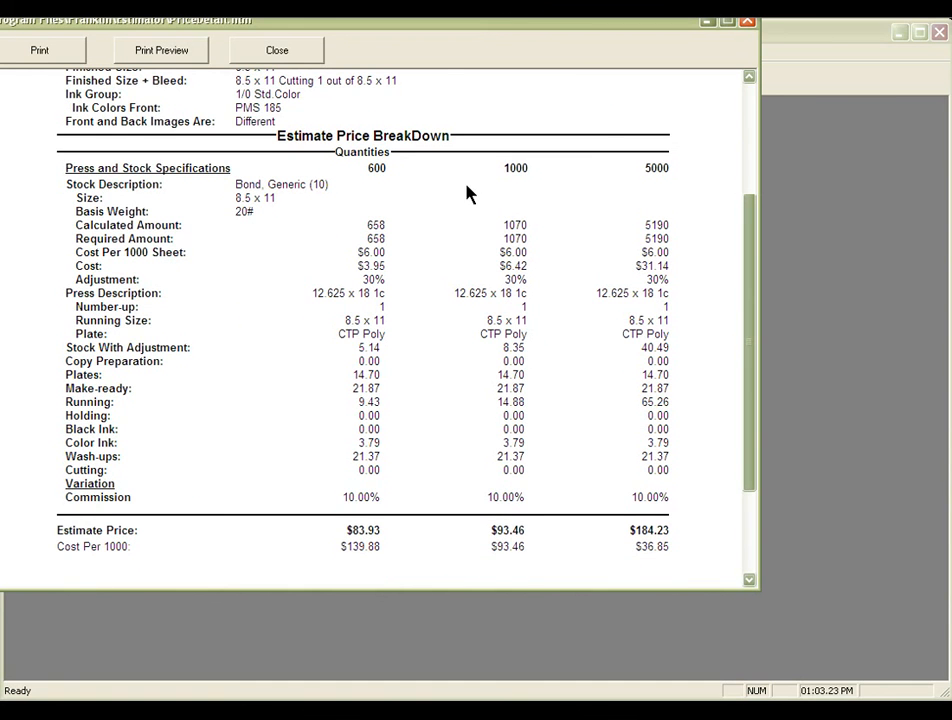
left_click(303, 55)
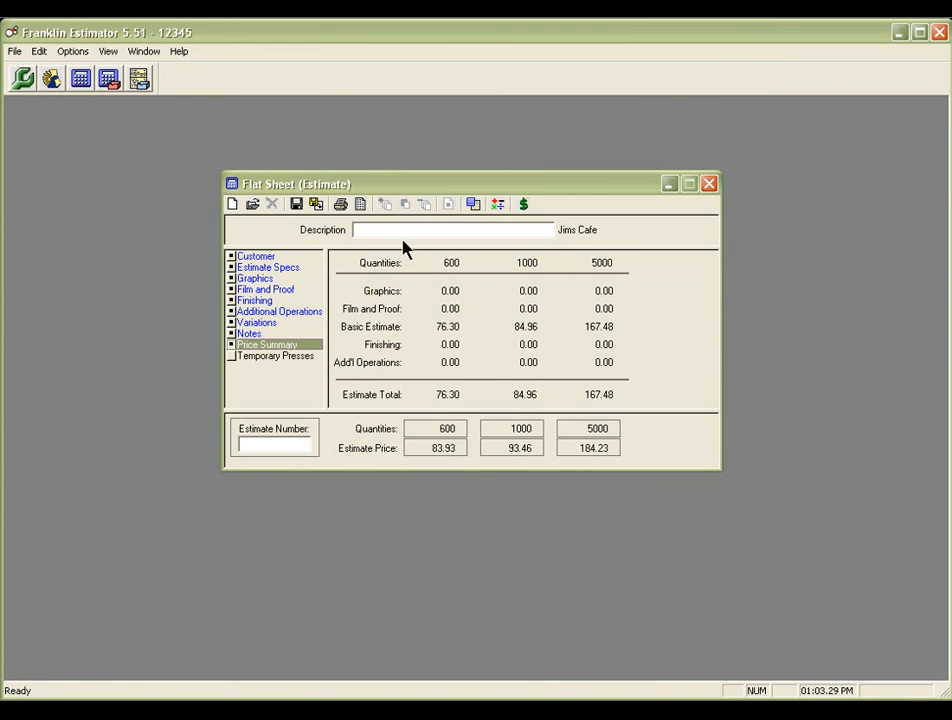
Save the estimate under an automatically assigned estimate number and convert it to a job ticket.
left_click(299, 206)
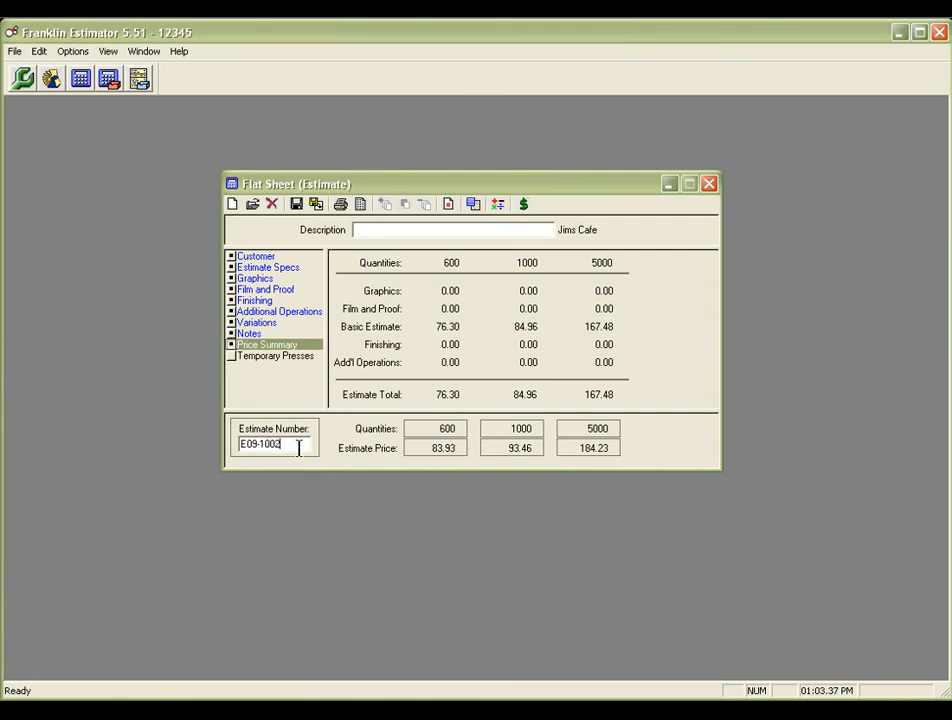
left_click_drag(300, 446, 232, 435)
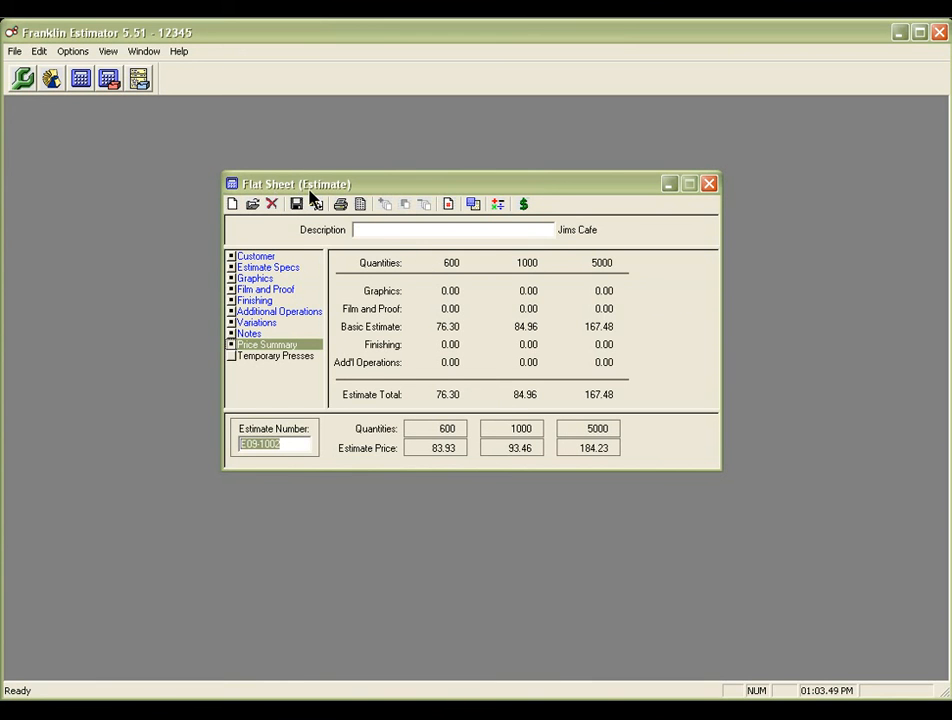
left_click(476, 206)
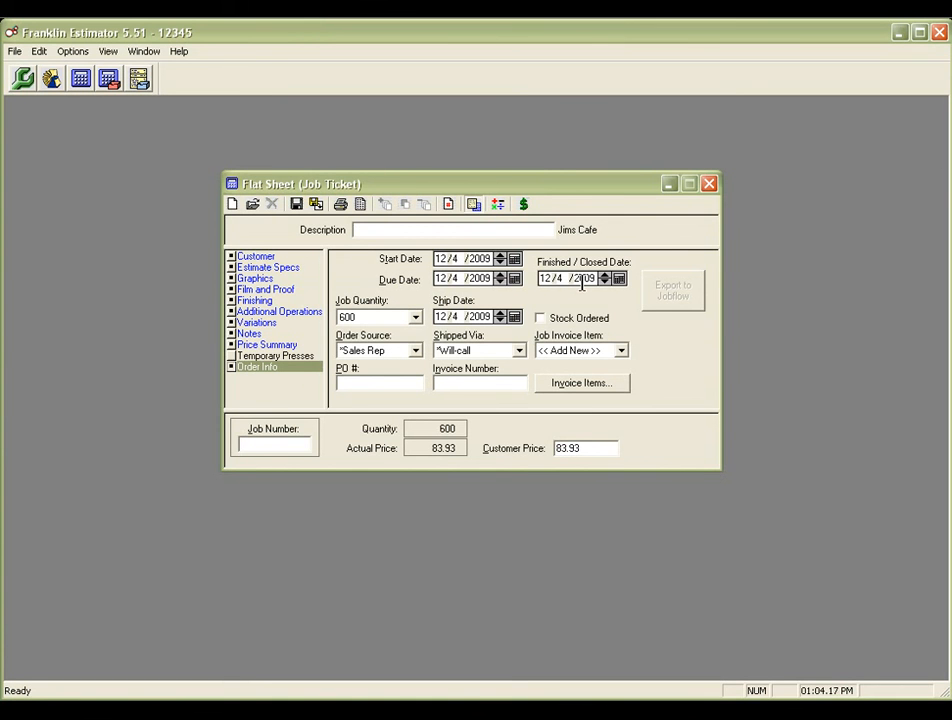
Examine the job quantity choices and the remaining order information fields of the job ticket.
left_click(416, 317)
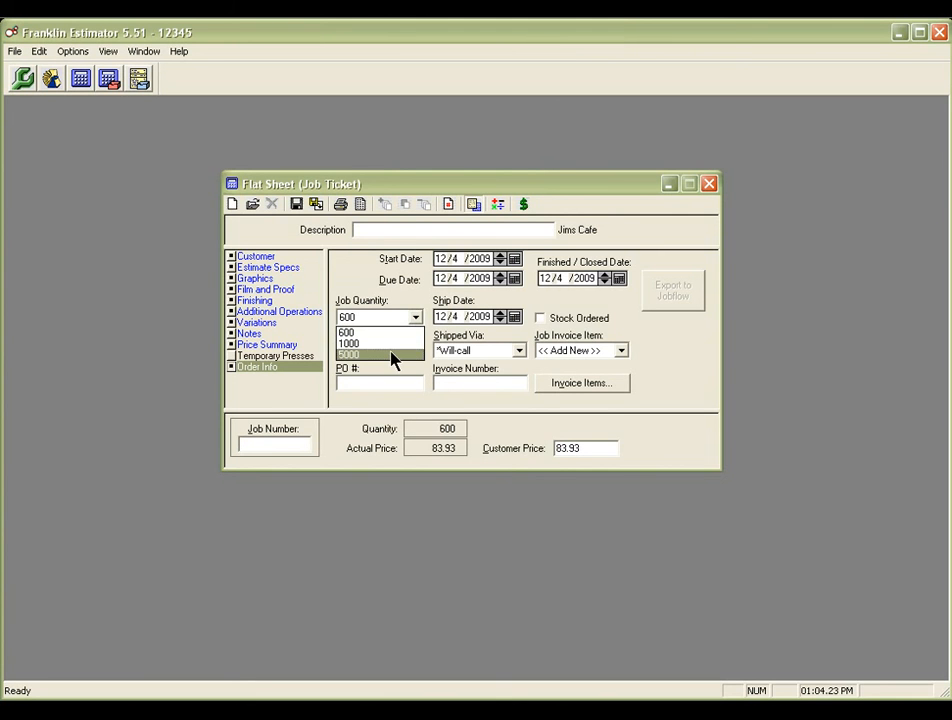
left_click(403, 288)
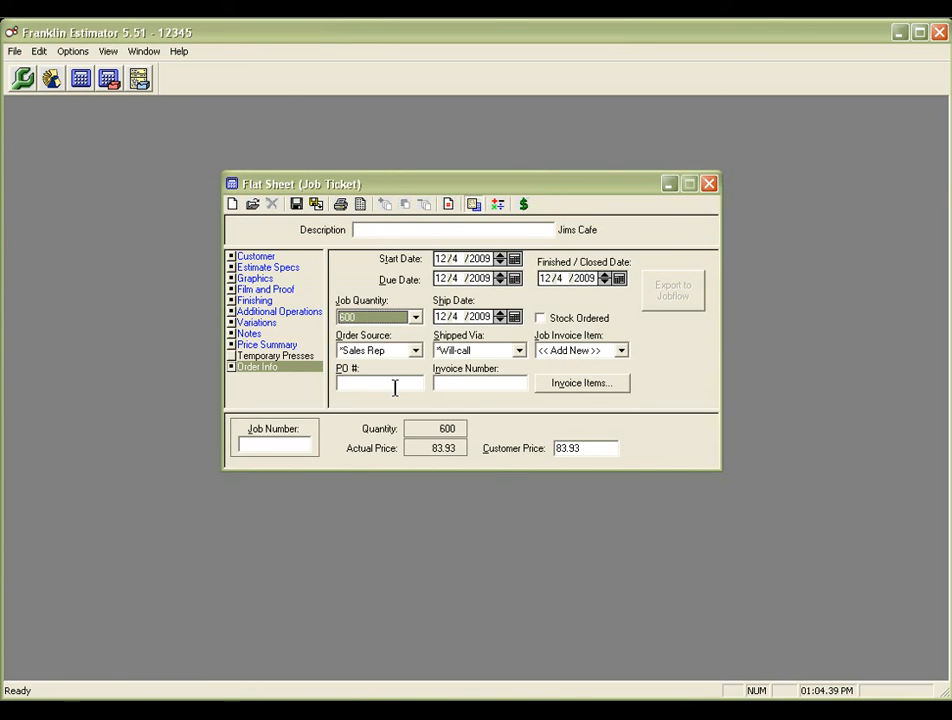
left_click(440, 386)
Save the job ticket for quantity 600, then close it with its changes saved.
left_click(298, 205)
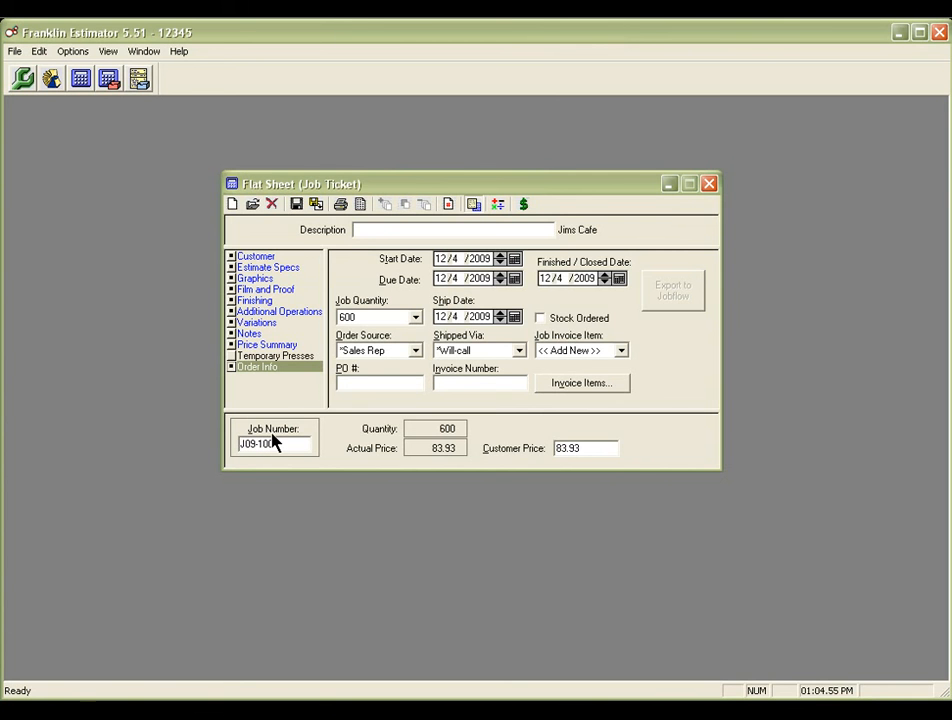
left_click(709, 185)
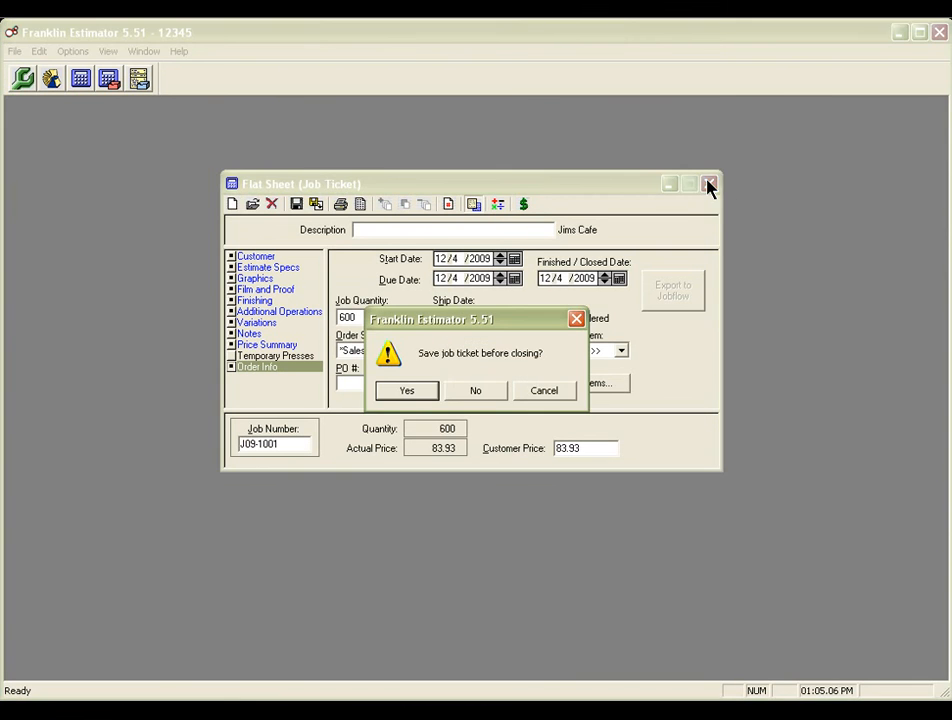
left_click(433, 389)
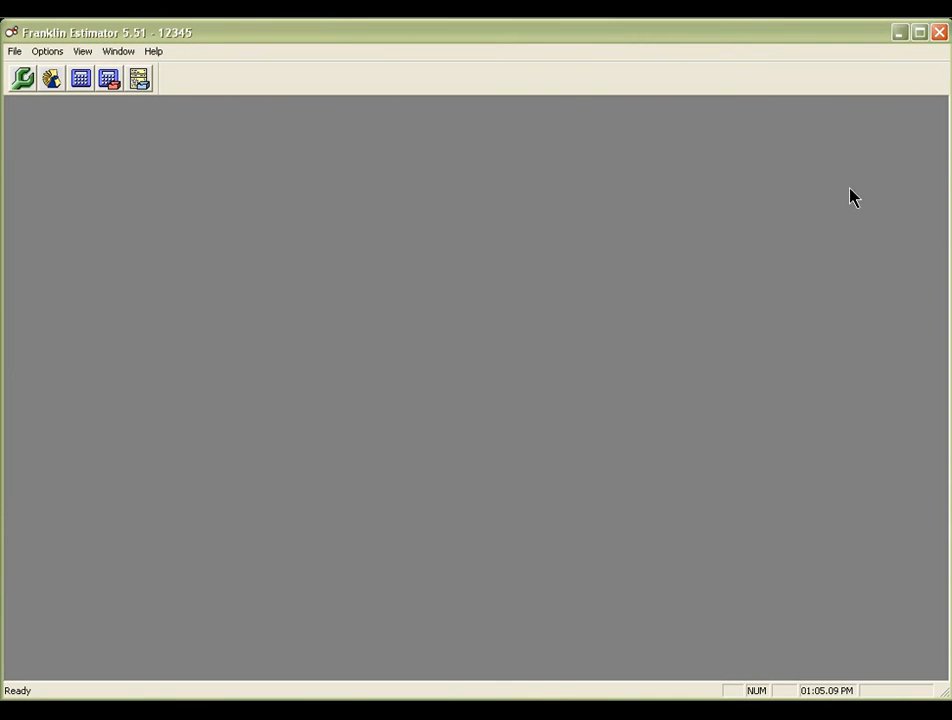